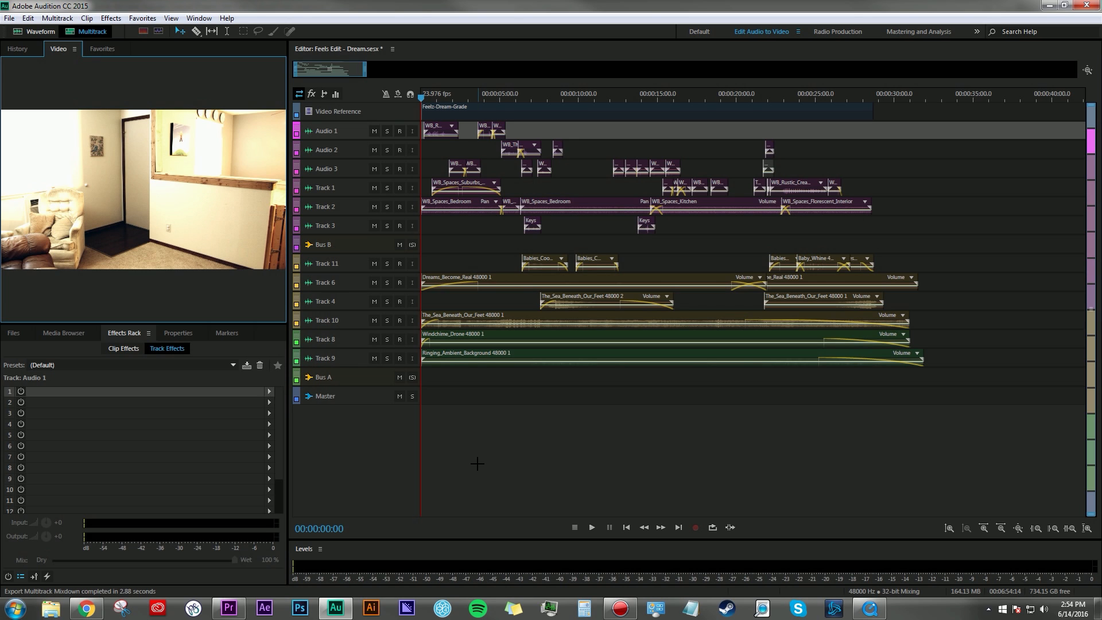
# Switch to QuickTime Player, watch the FEELZ Normal video in full and close it to return to Adobe Audition
pyautogui.click(879, 610)
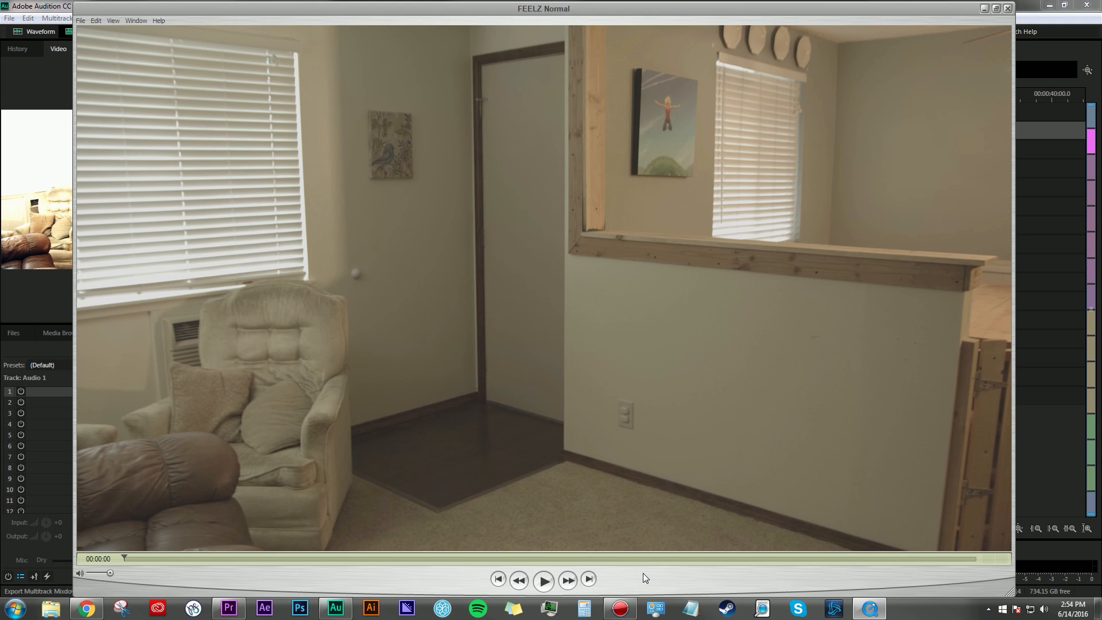
pyautogui.click(544, 581)
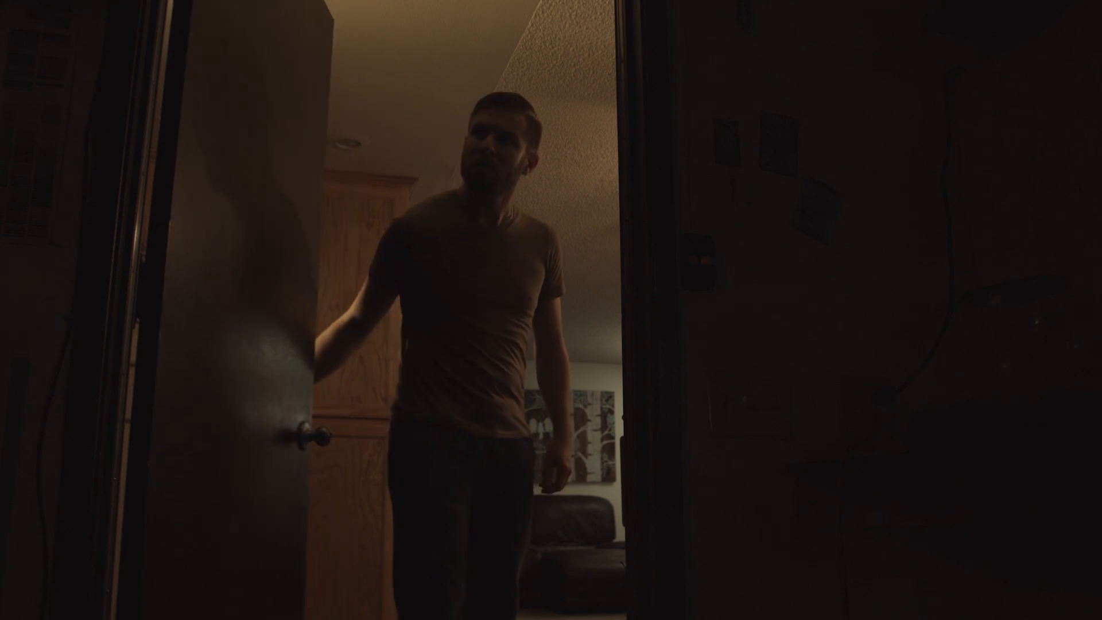
pyautogui.press('Escape')
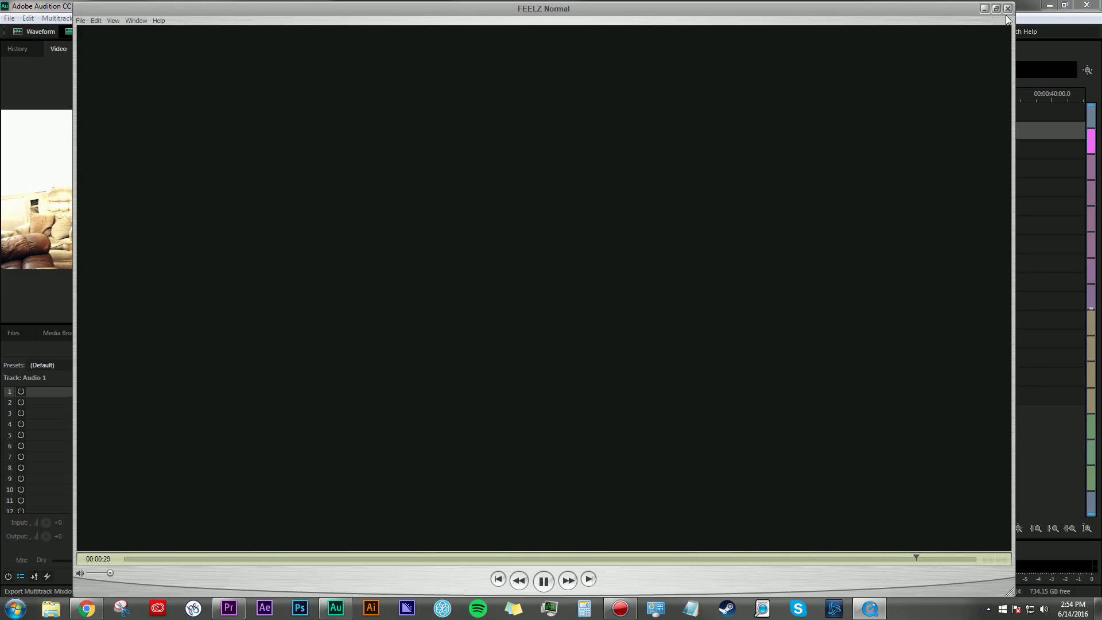
pyautogui.click(1007, 9)
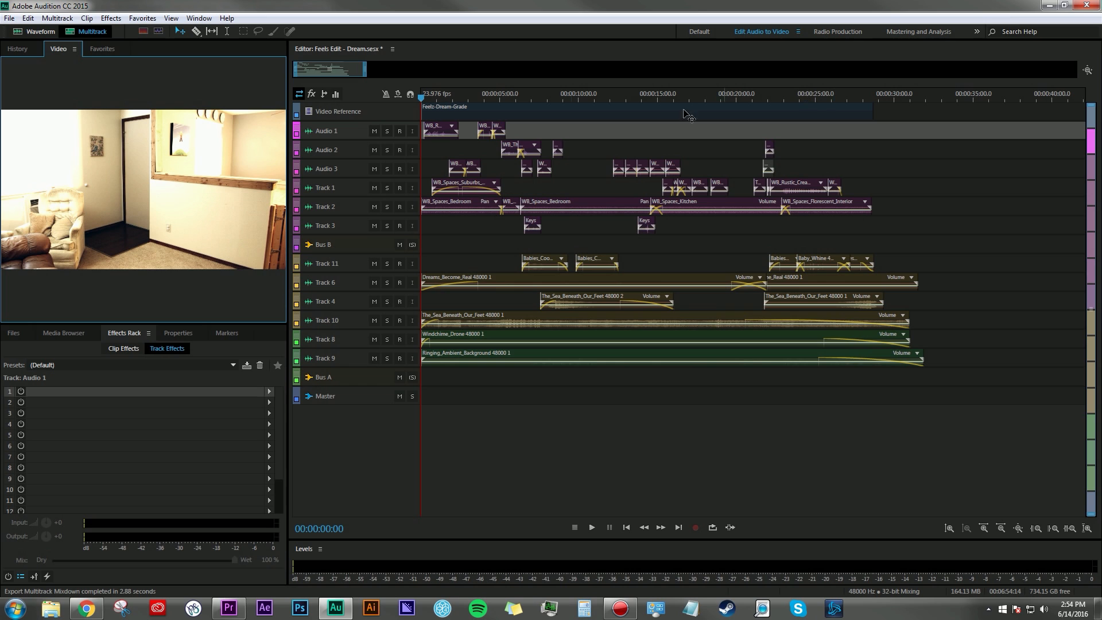
# Go through the sound effect tracks Audio 2, Audio 3, Track 1, Track 2 and Track 3, selecting each in turn
pyautogui.click(358, 153)
pyautogui.click(356, 168)
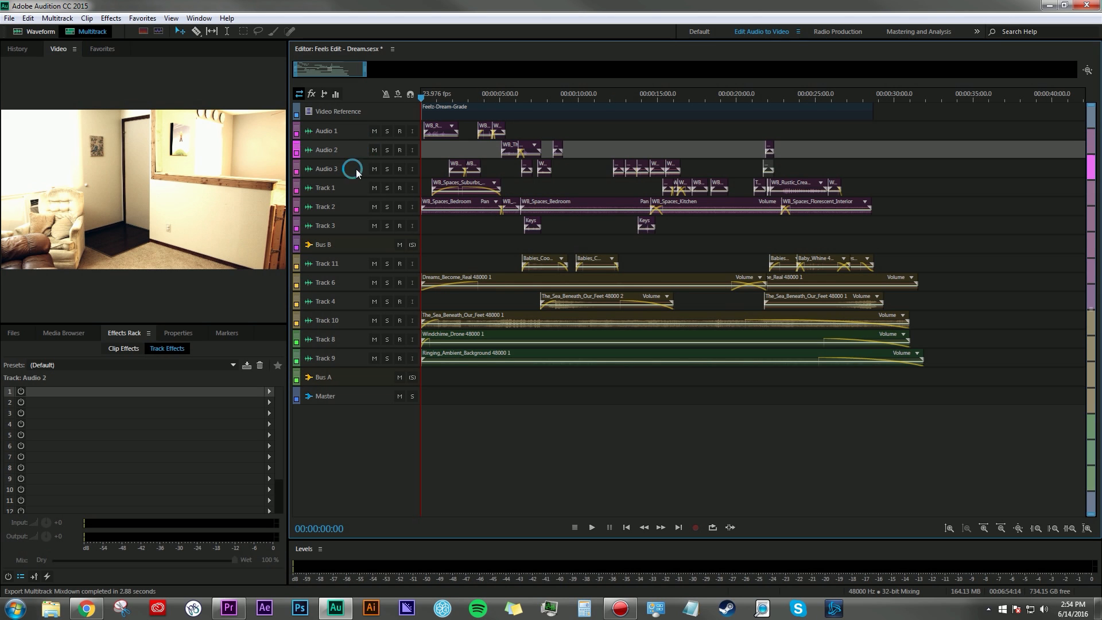
pyautogui.click(348, 188)
pyautogui.click(354, 206)
pyautogui.click(354, 224)
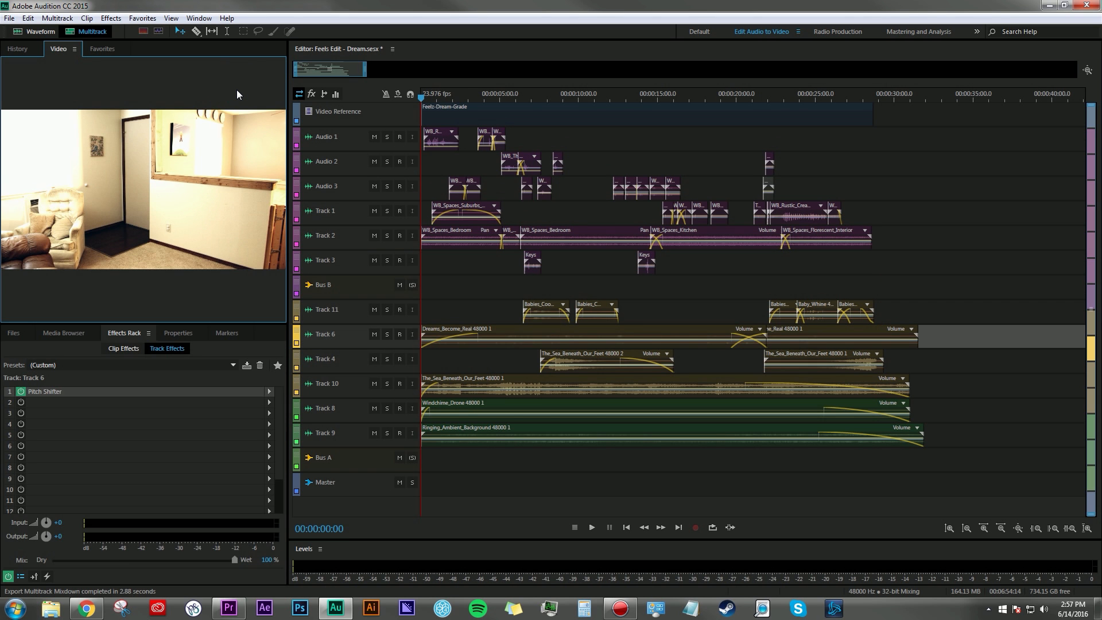
# Enlarge the video preview to fill the window and play back the whole mix with it
pyautogui.press('`')
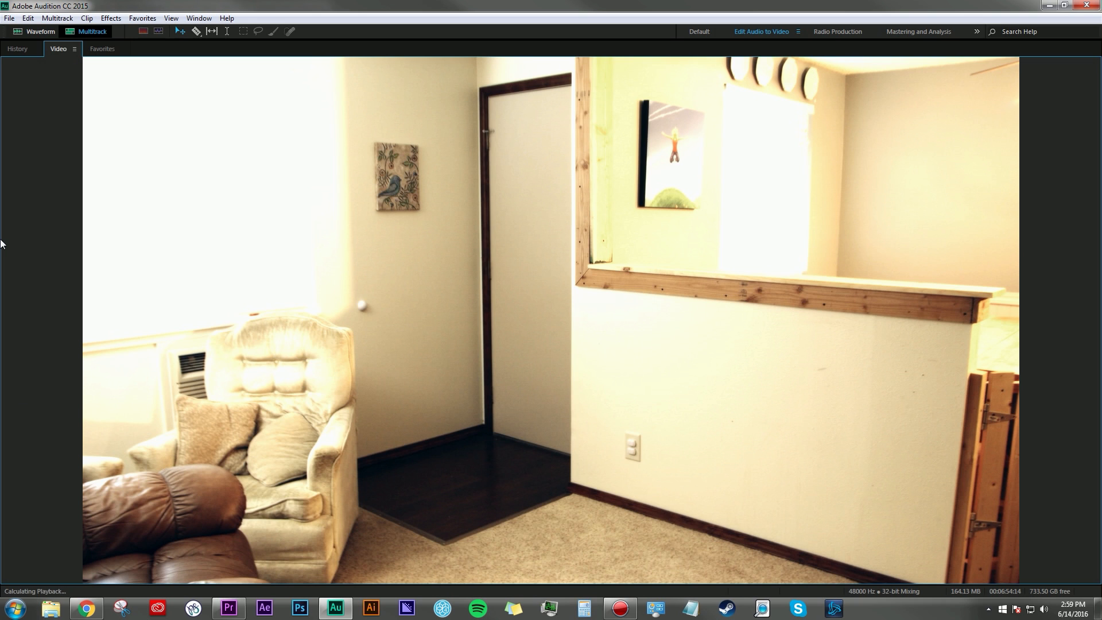
pyautogui.press('space')
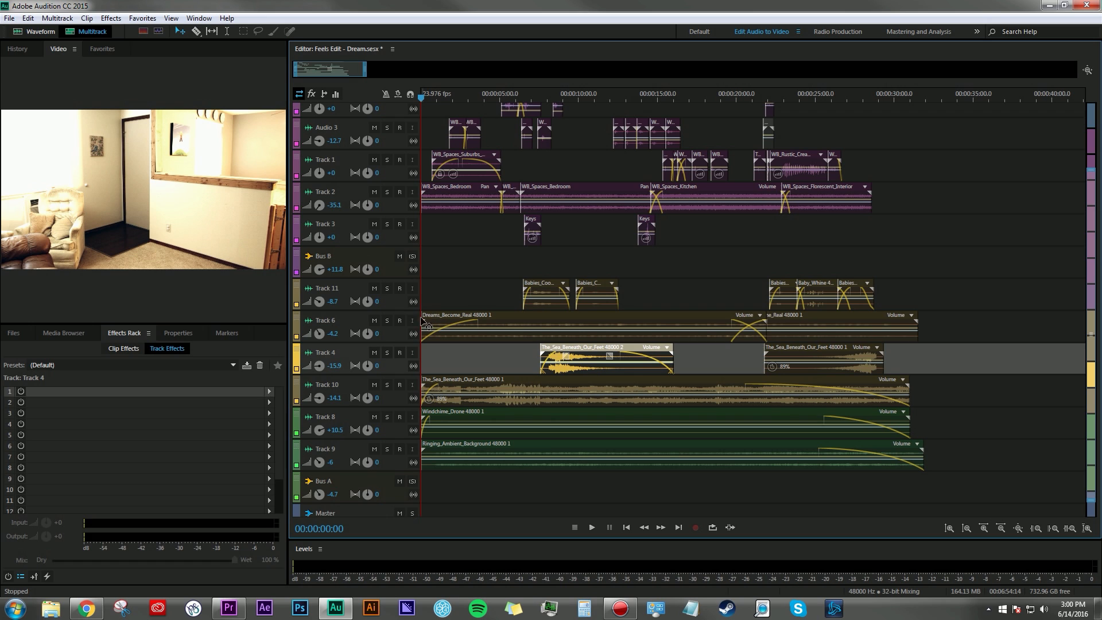
# Audition the Windchime_Drone clip on Track 8 in solo from the session start, ending with the solo off
pyautogui.click(348, 417)
pyautogui.click(387, 417)
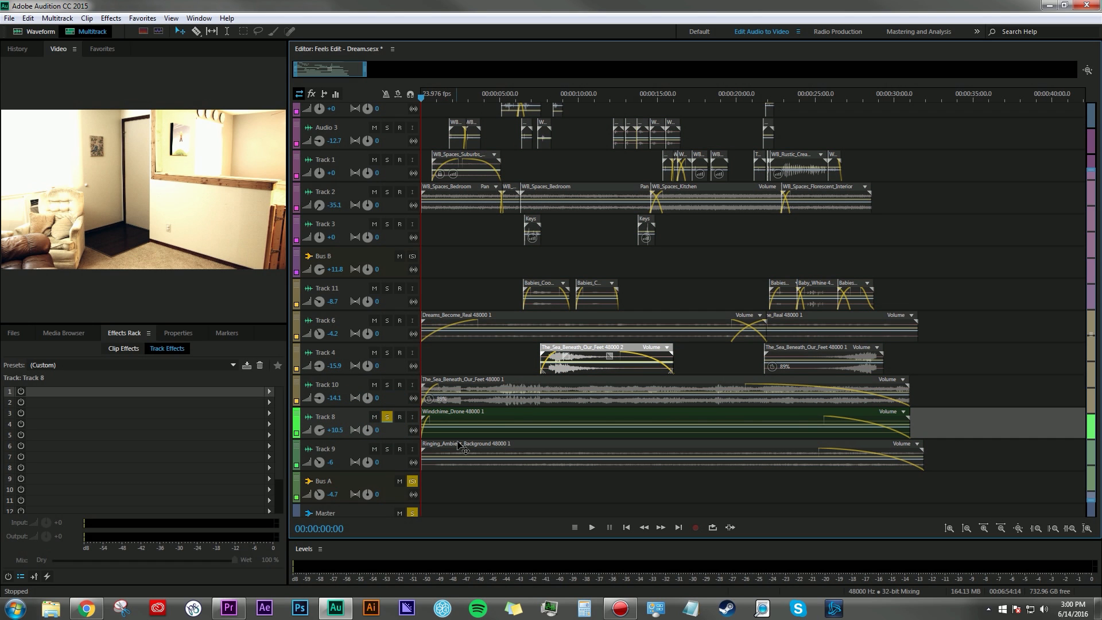
pyautogui.click(479, 419)
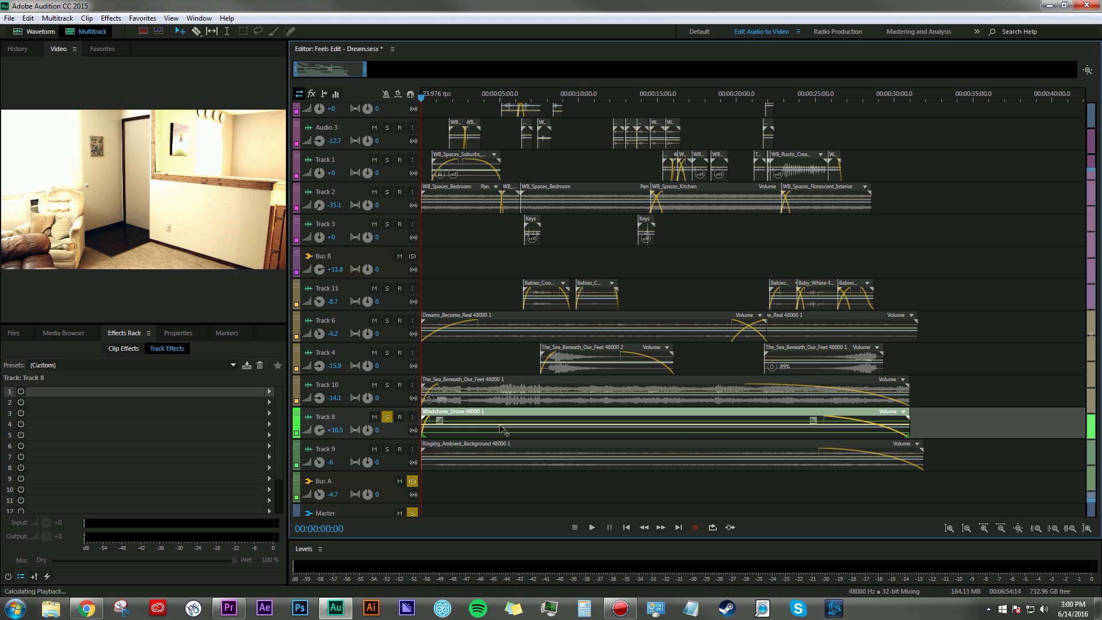
pyautogui.press('space')
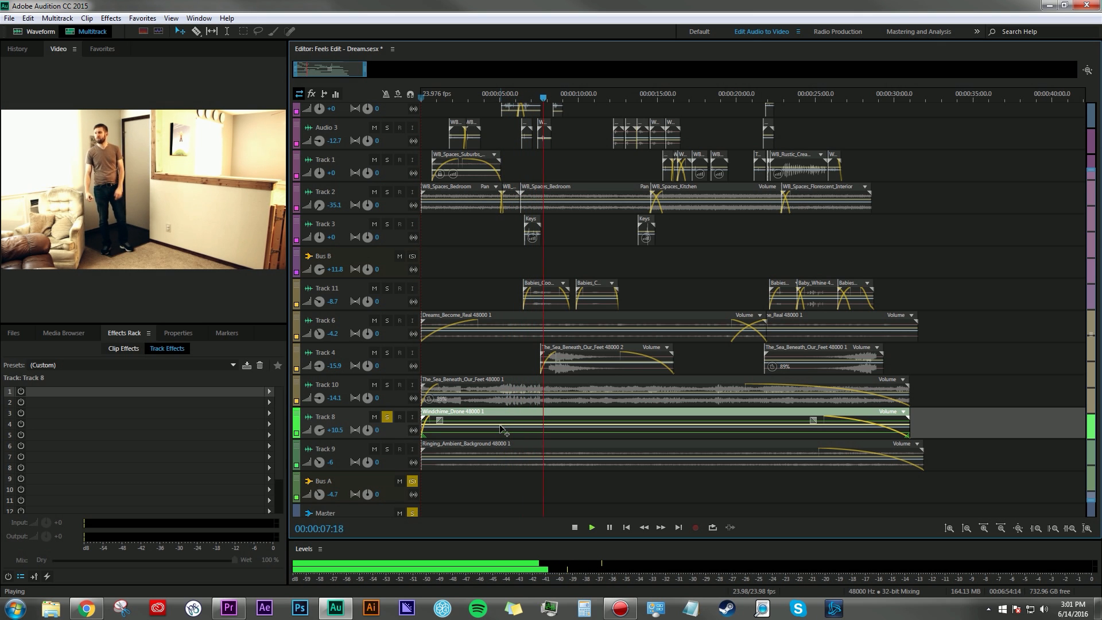
pyautogui.press('space')
pyautogui.click(387, 417)
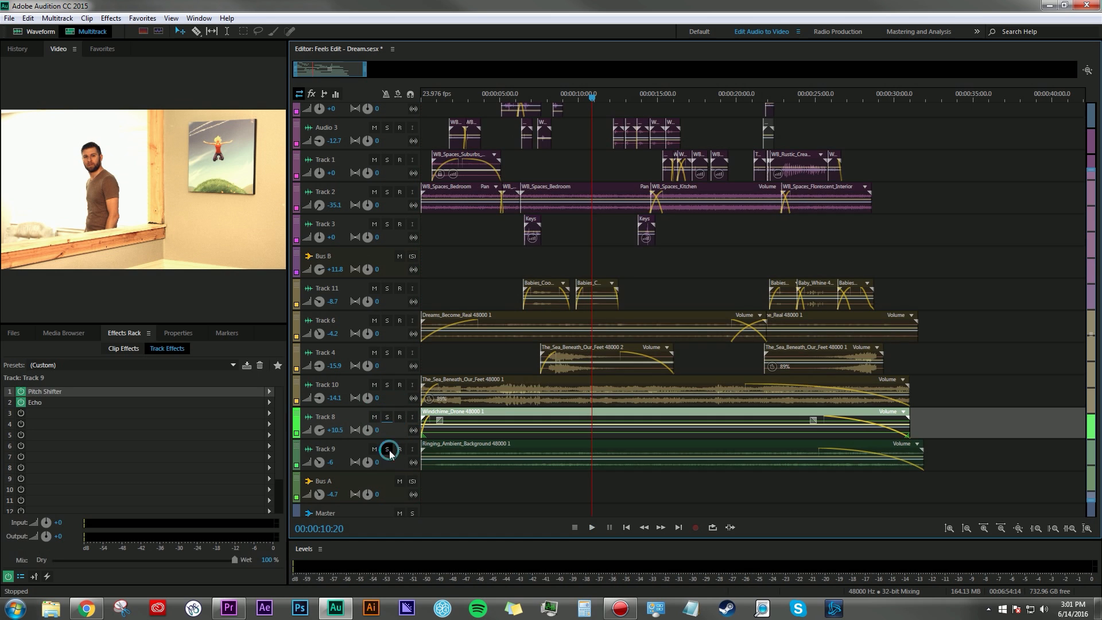
# Solo Track 9, look over its rack effects and play the Ringing_Ambient_Background clip from the session start
pyautogui.click(387, 449)
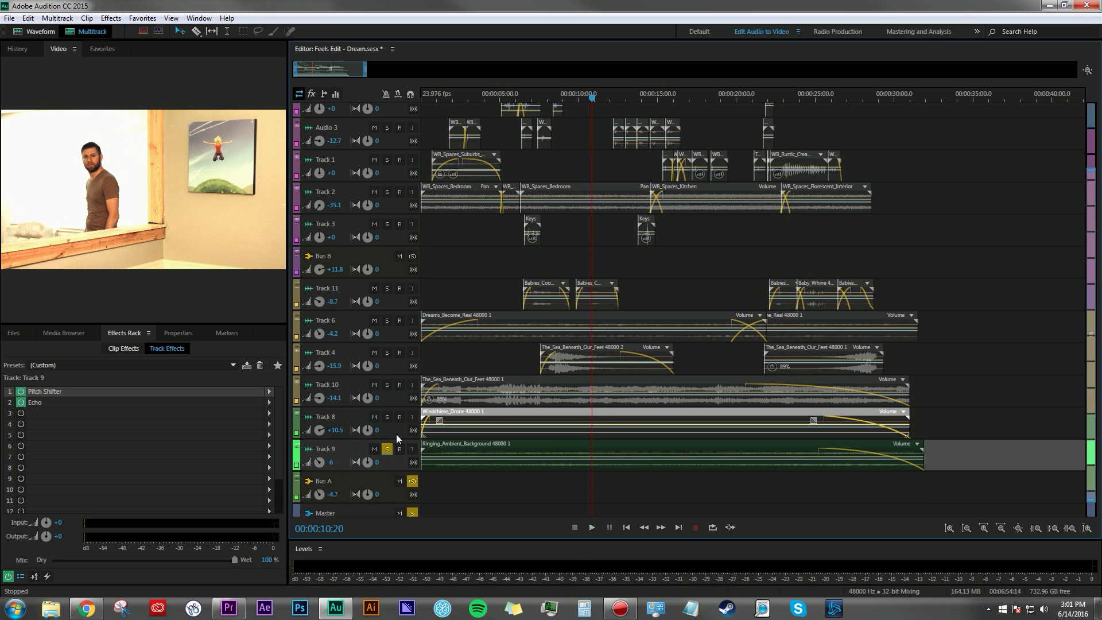
pyautogui.click(483, 99)
pyautogui.press('Home')
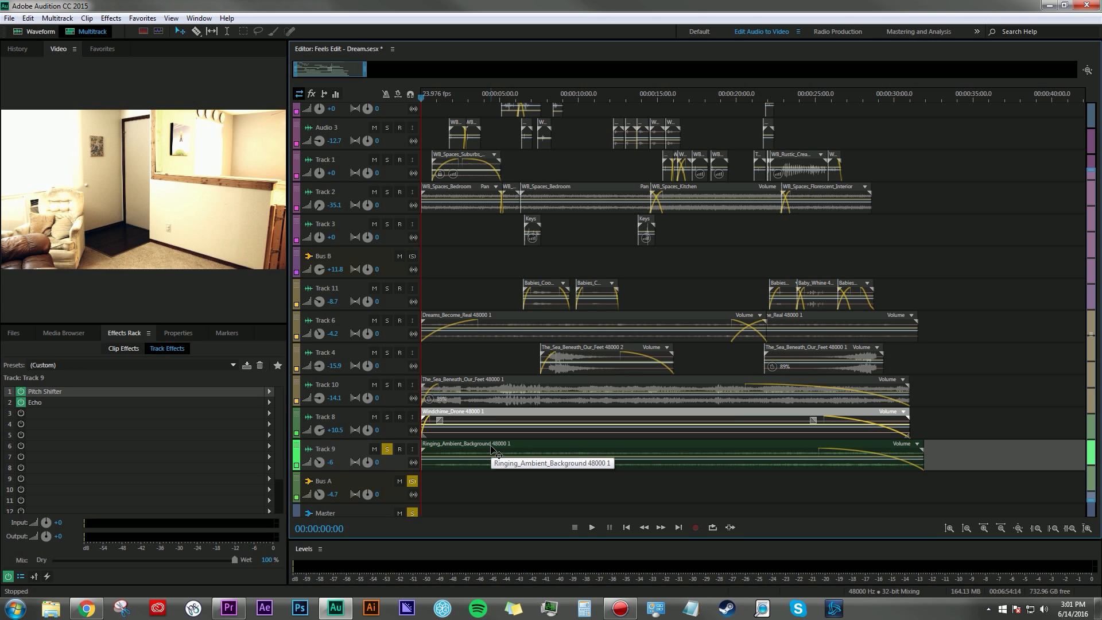
pyautogui.click(61, 391)
pyautogui.click(75, 400)
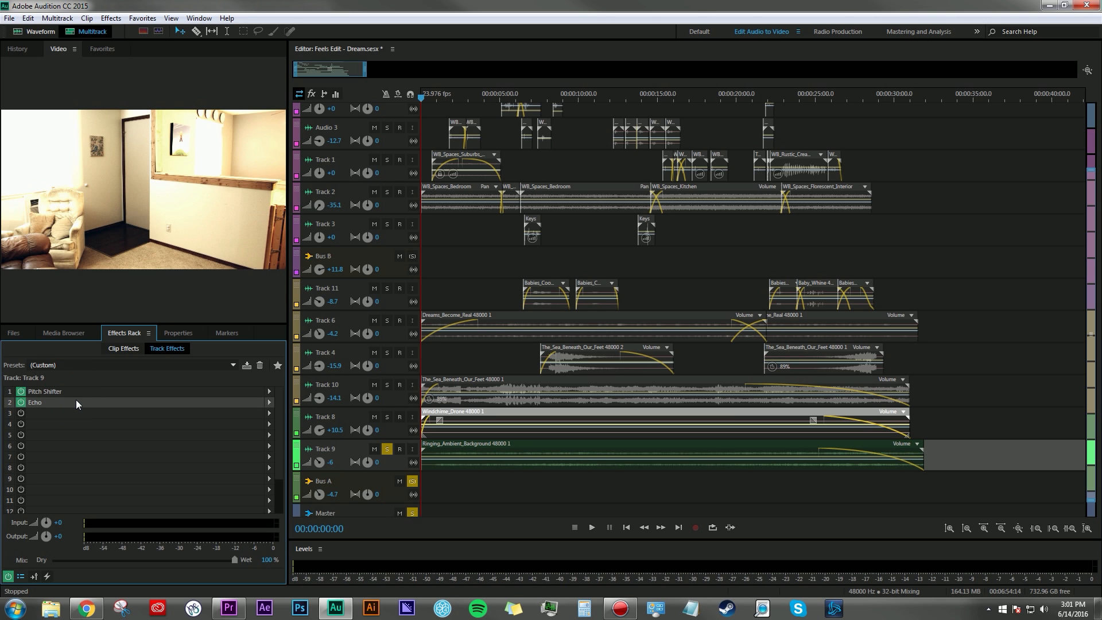
pyautogui.click(86, 392)
pyautogui.press('space')
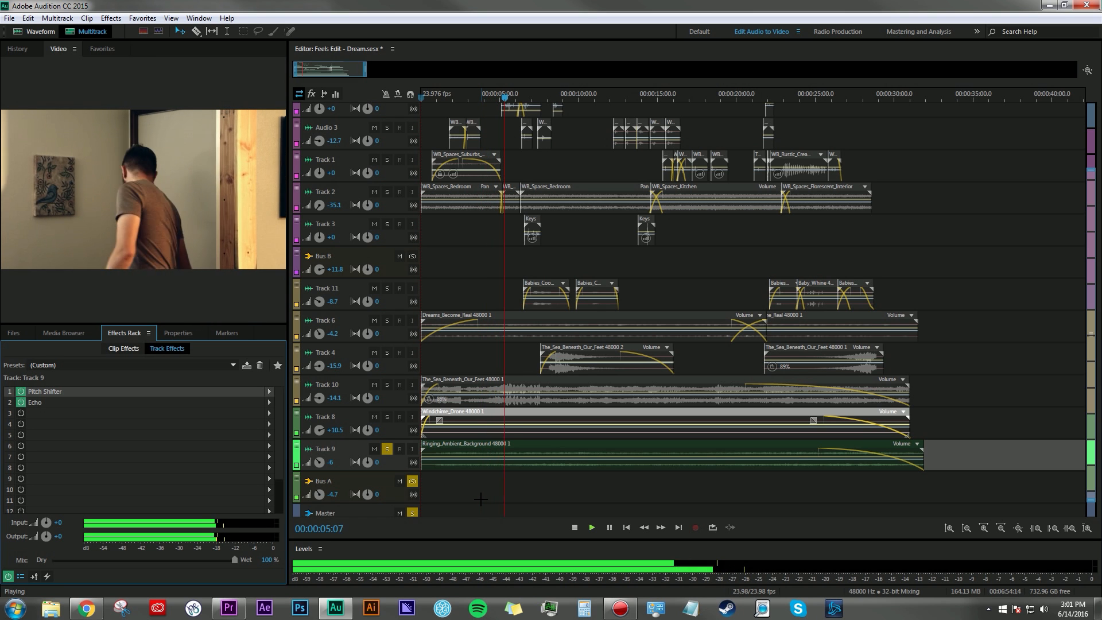
# Examine the Pitch Shifter settings on Track 9, and end the track's solo playback
pyautogui.doubleClick(43, 392)
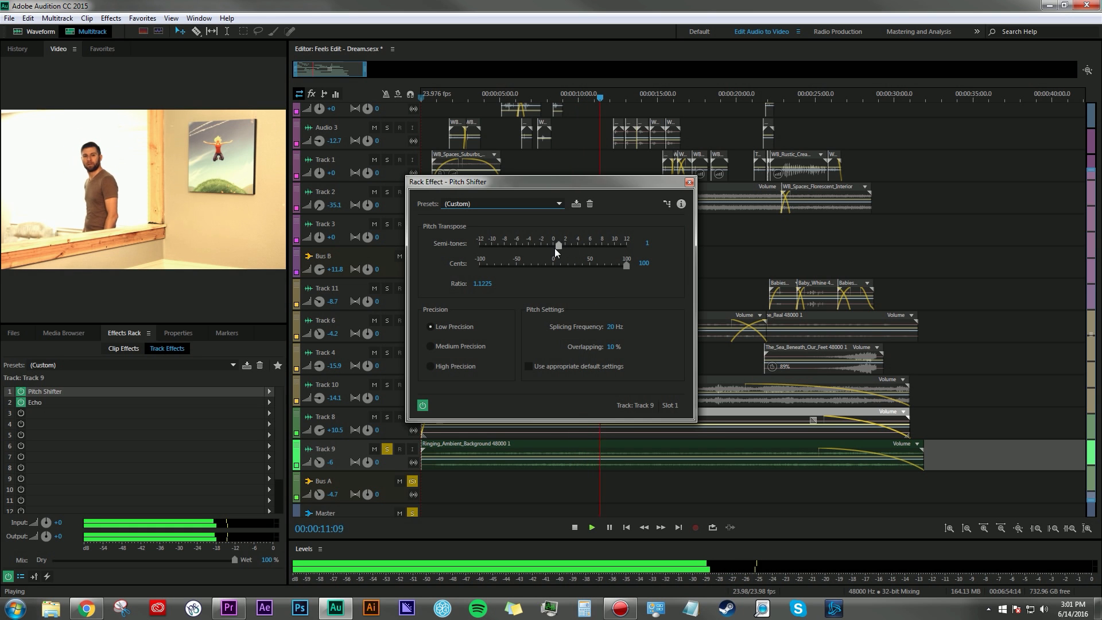
pyautogui.click(690, 181)
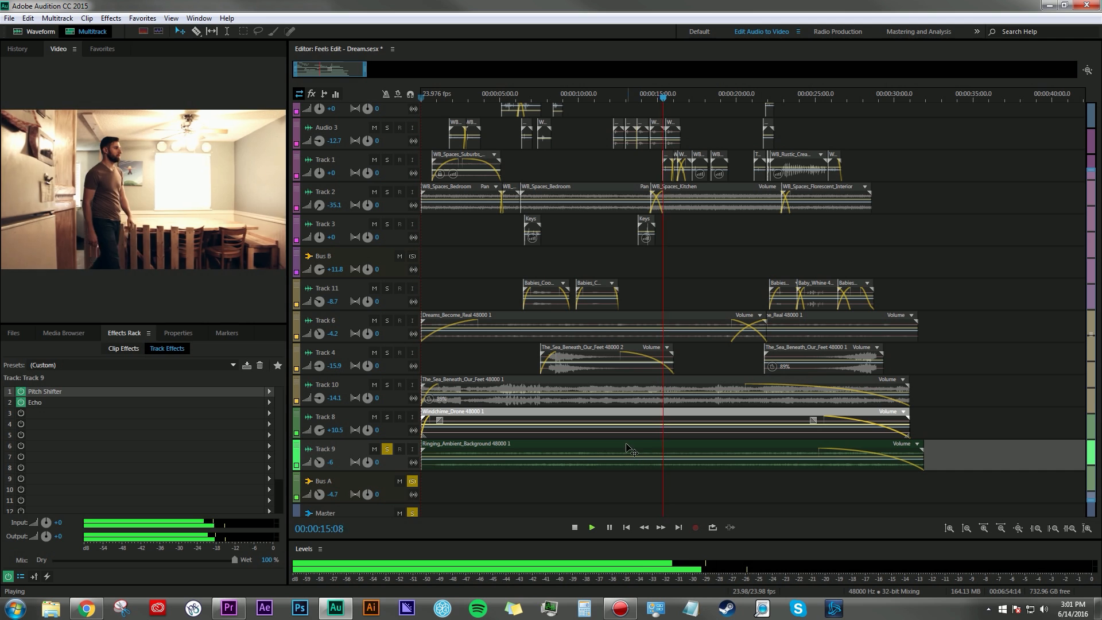
pyautogui.press('space')
pyautogui.click(387, 449)
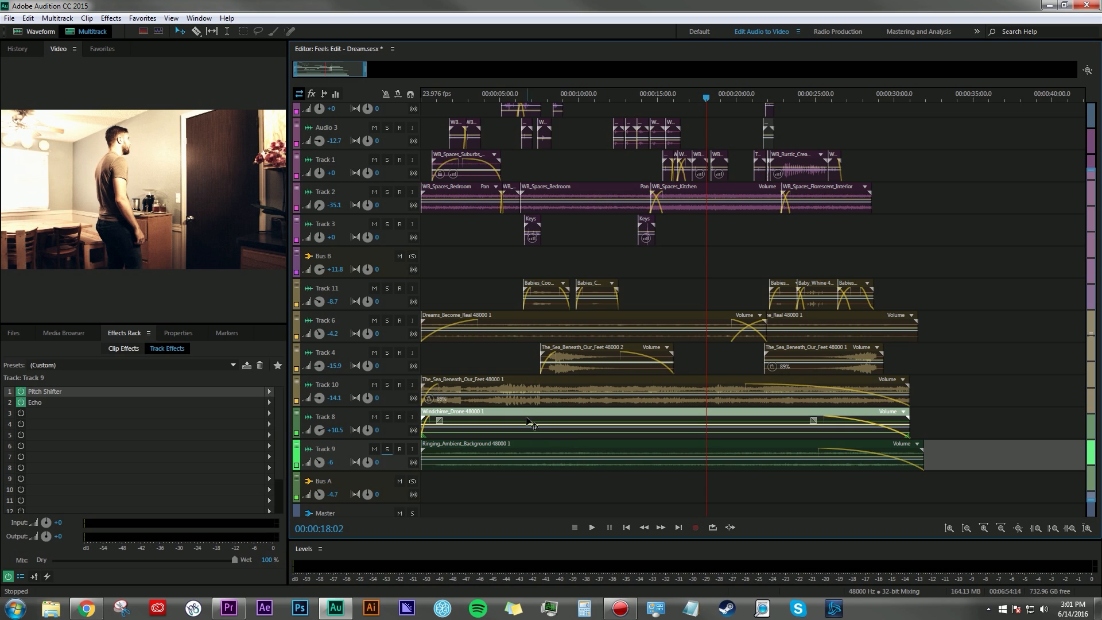
# Audition the The_Sea_Beneath_Our_Feet clip on Track 10 in solo from near its beginning, ending with the solo off
pyautogui.click(517, 390)
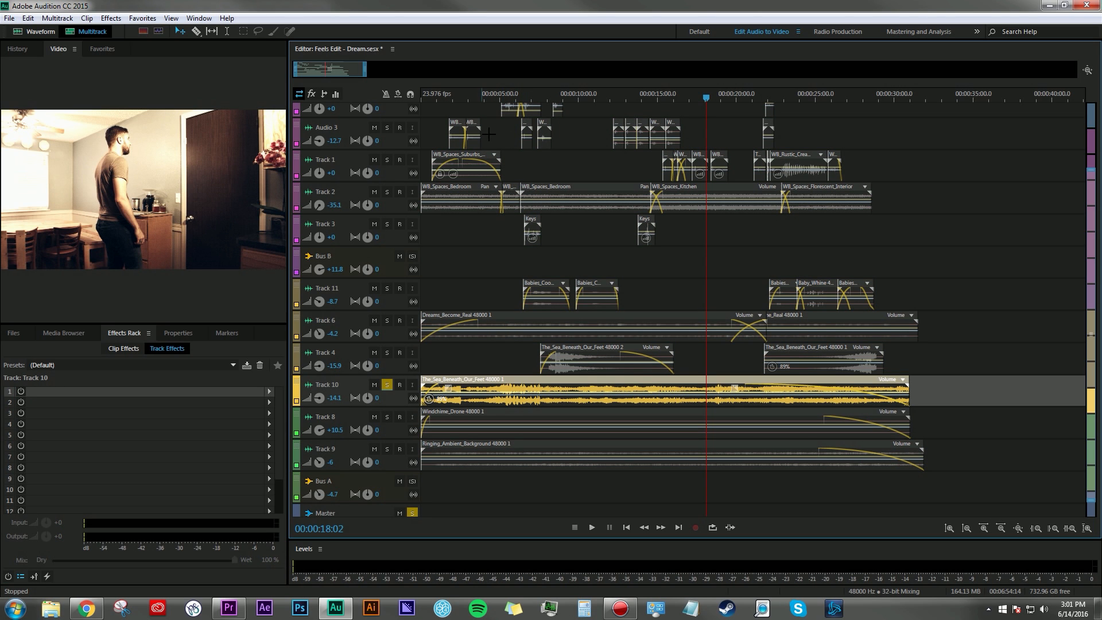
pyautogui.click(475, 97)
pyautogui.press('space')
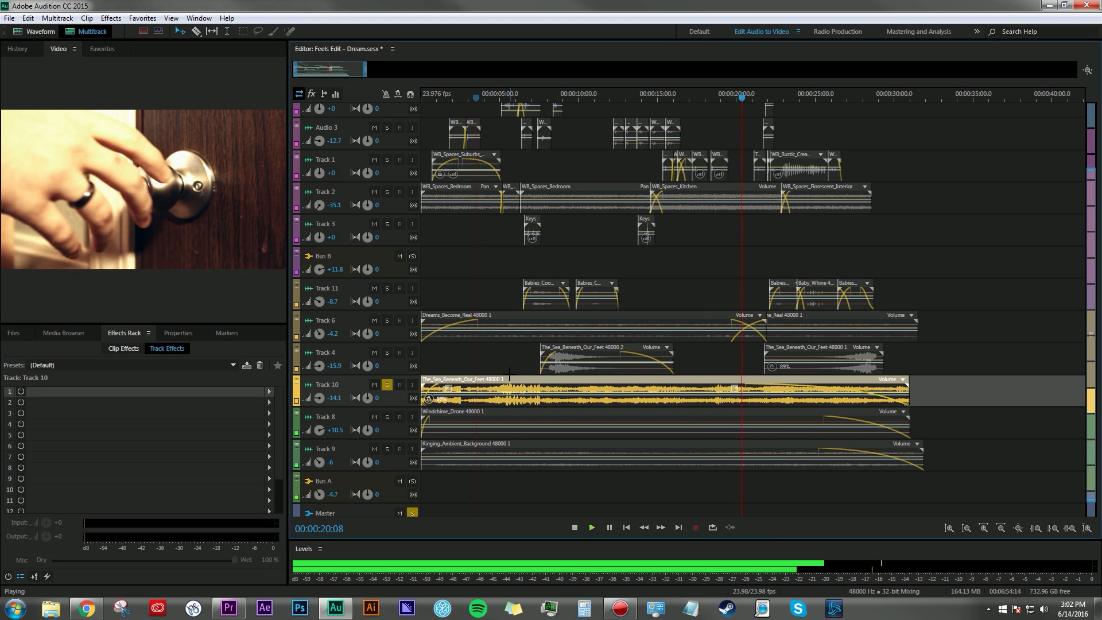
pyautogui.press('space')
pyautogui.click(582, 357)
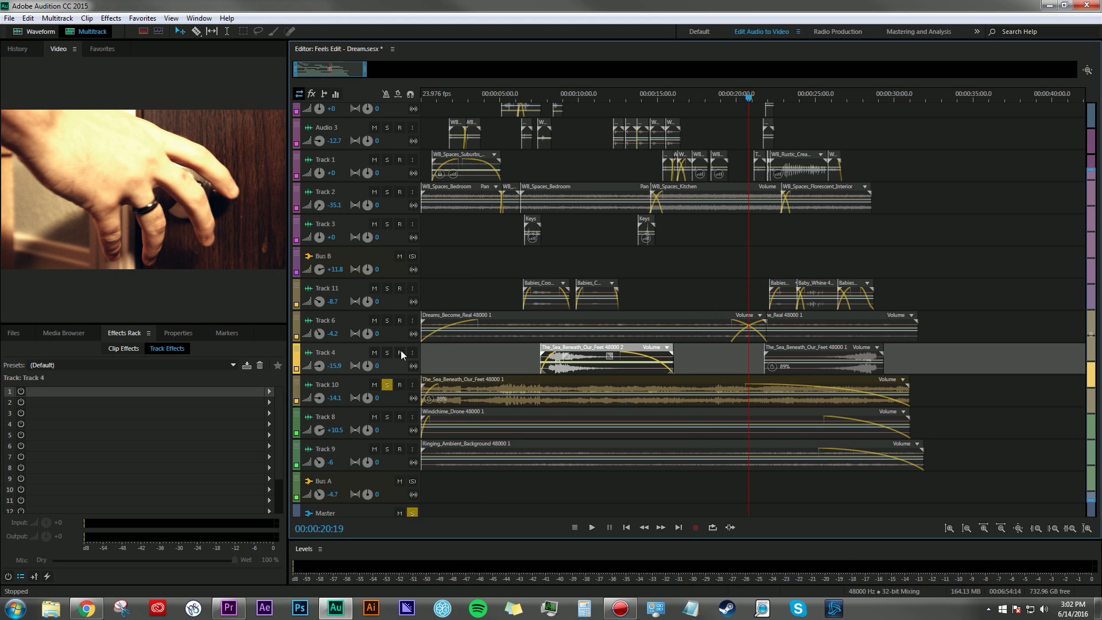
pyautogui.click(387, 385)
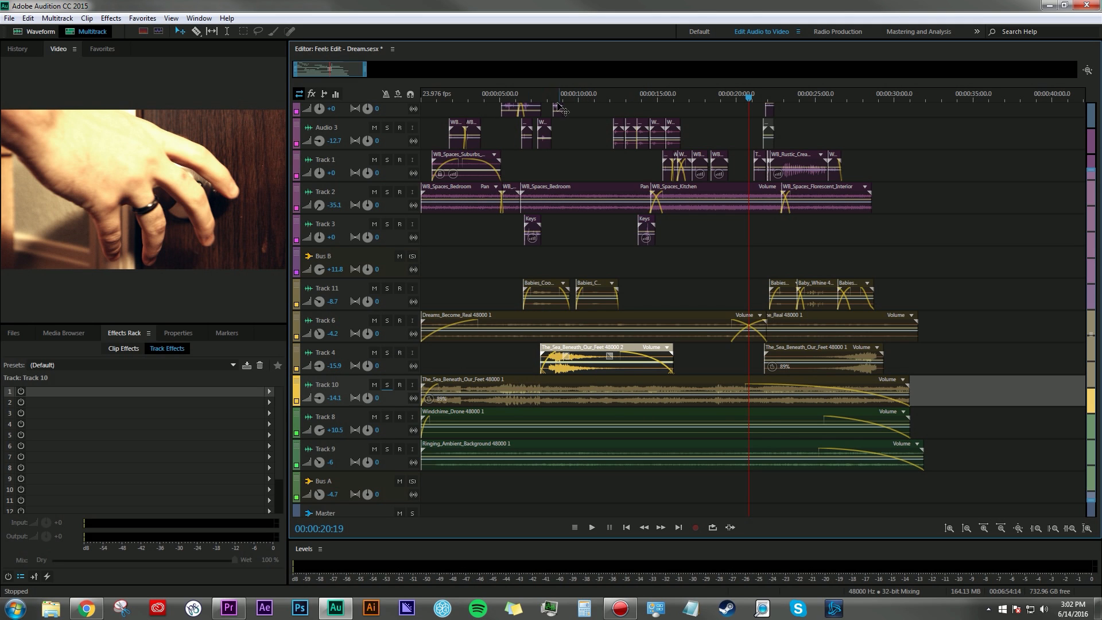
# Solo Track 4 and play its first The_Sea_Beneath_Our_Feet clip from 00:00:07:17
pyautogui.click(387, 353)
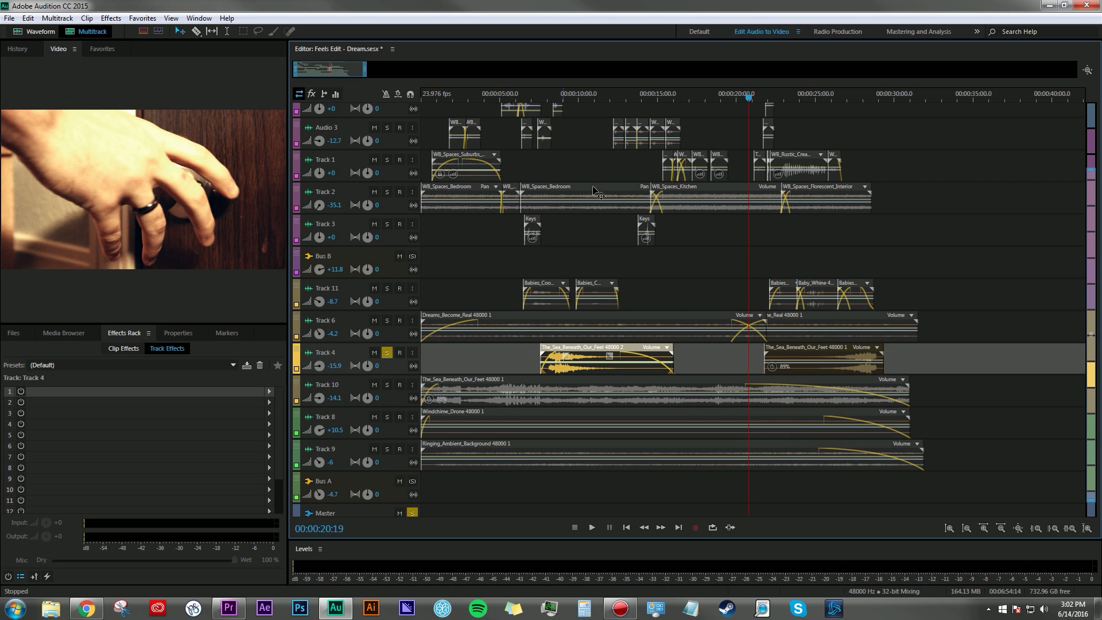
pyautogui.click(544, 97)
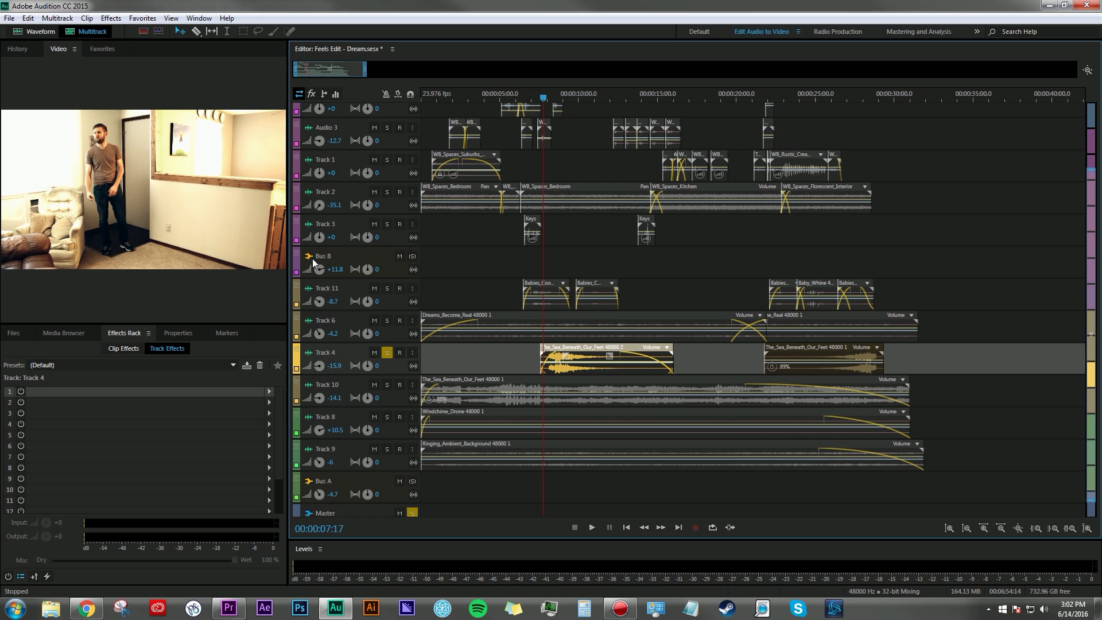
pyautogui.press('space')
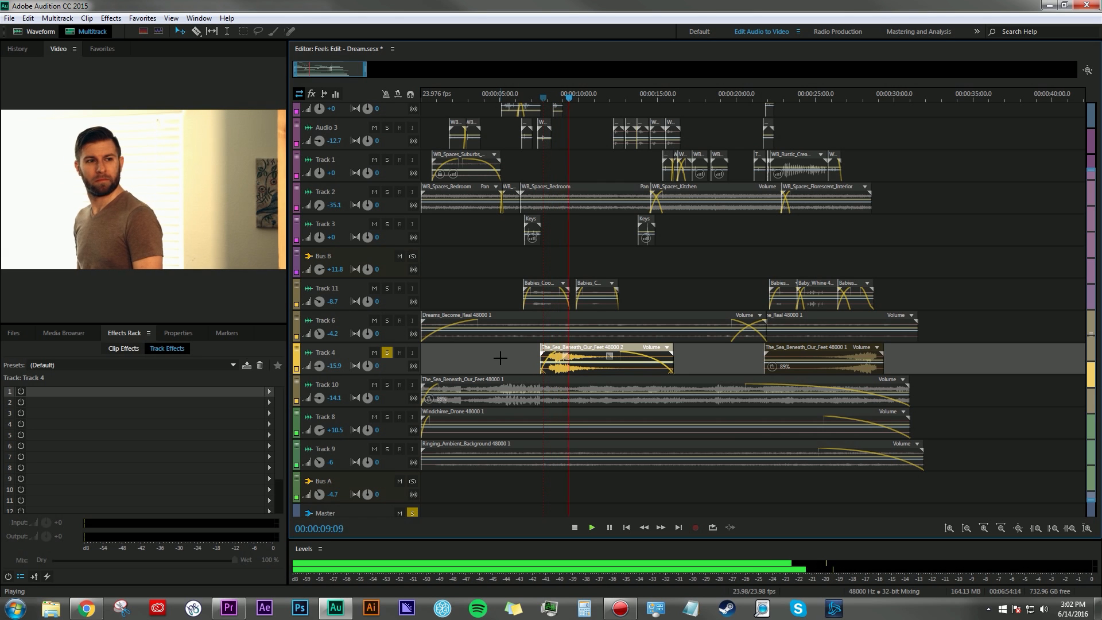
pyautogui.press('space')
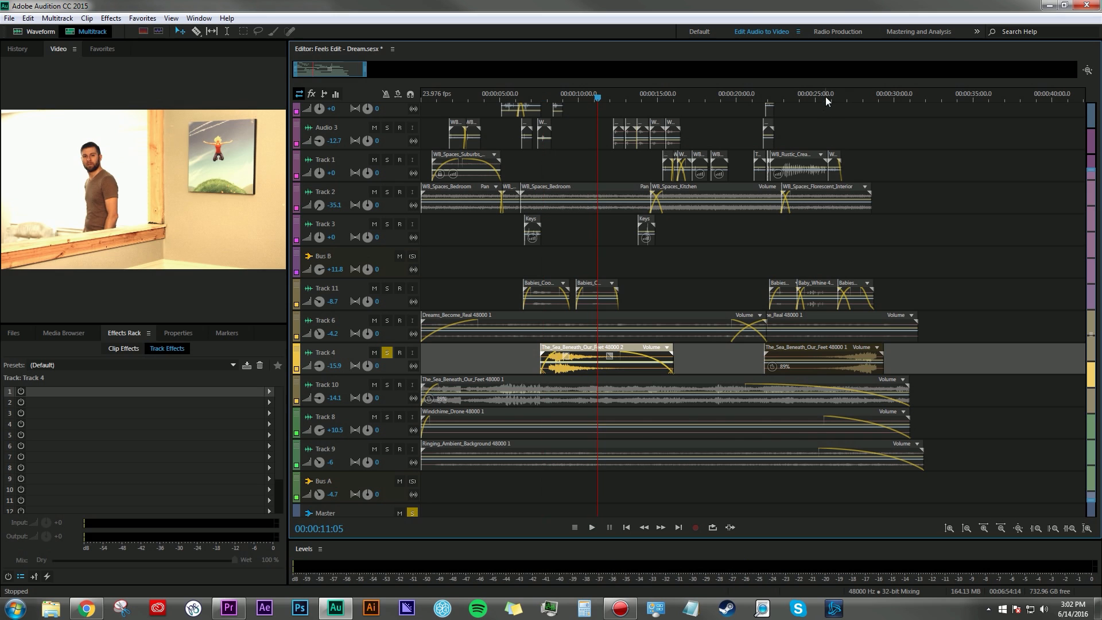
# Play the second The_Sea_Beneath_Our_Feet clip on Track 4 from 00:00:26:08
pyautogui.click(837, 95)
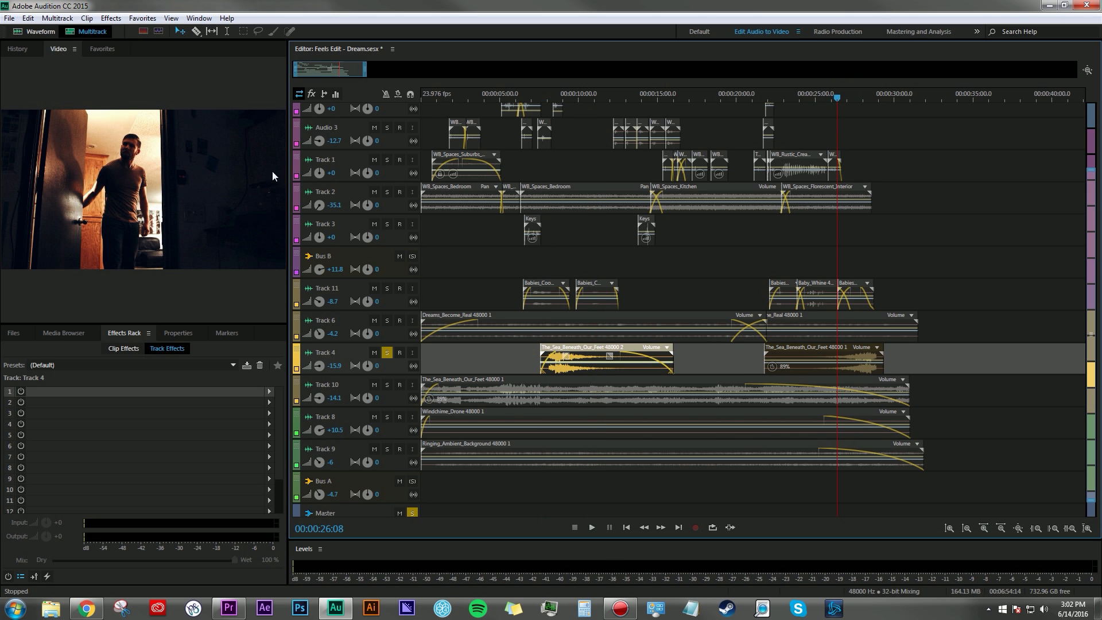
pyautogui.click(804, 351)
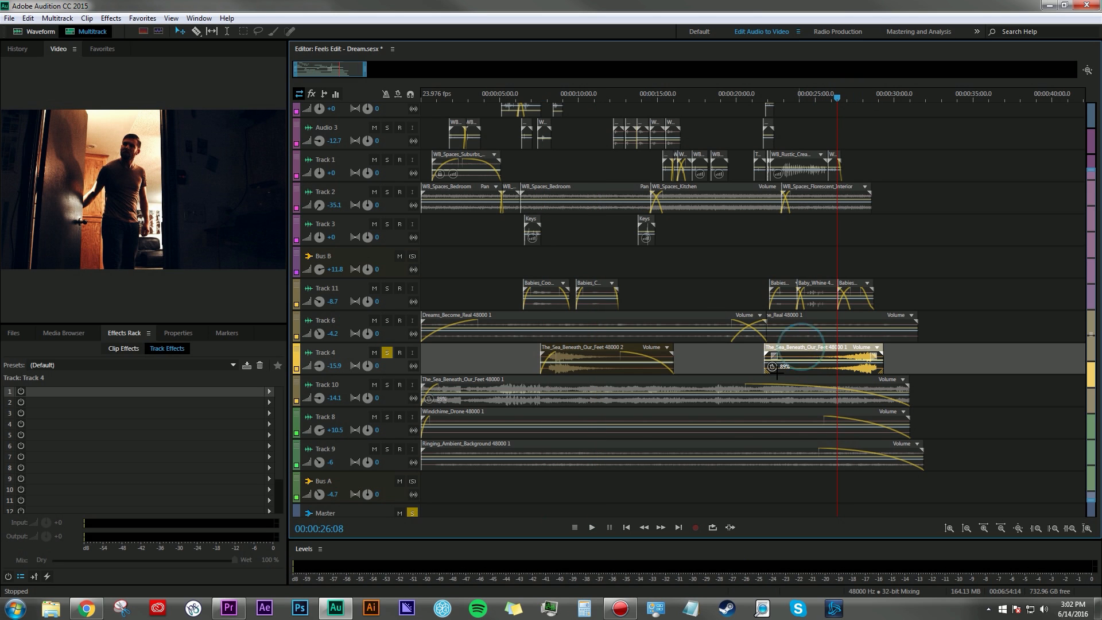
pyautogui.press('space')
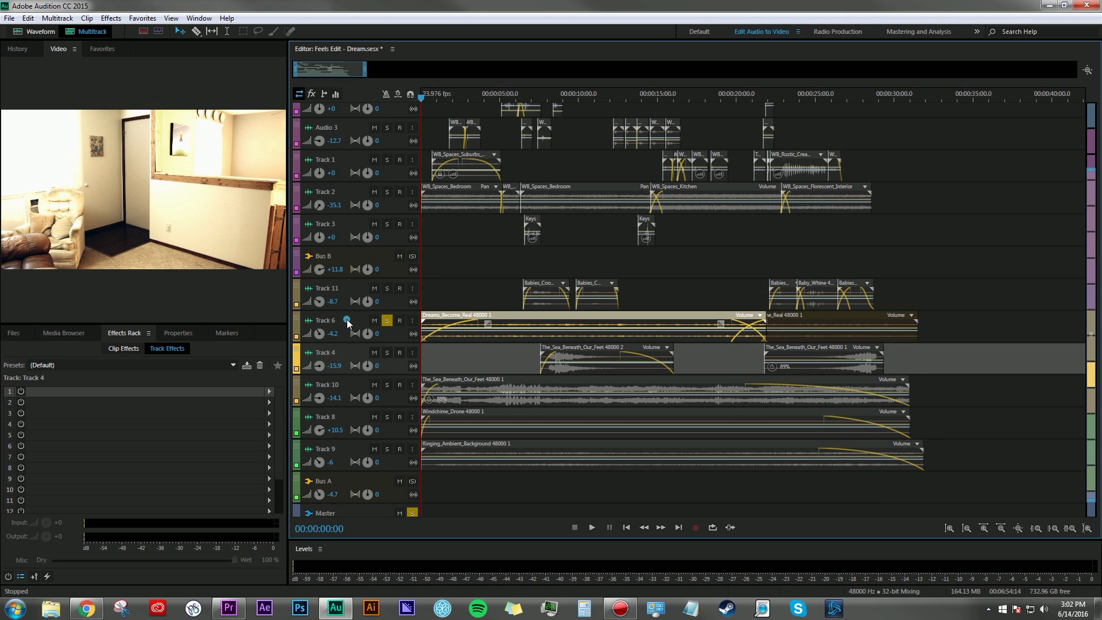
# Audition Dreams_Become_Real on Track 6 in solo from the session start, ending with the solo off
pyautogui.click(347, 323)
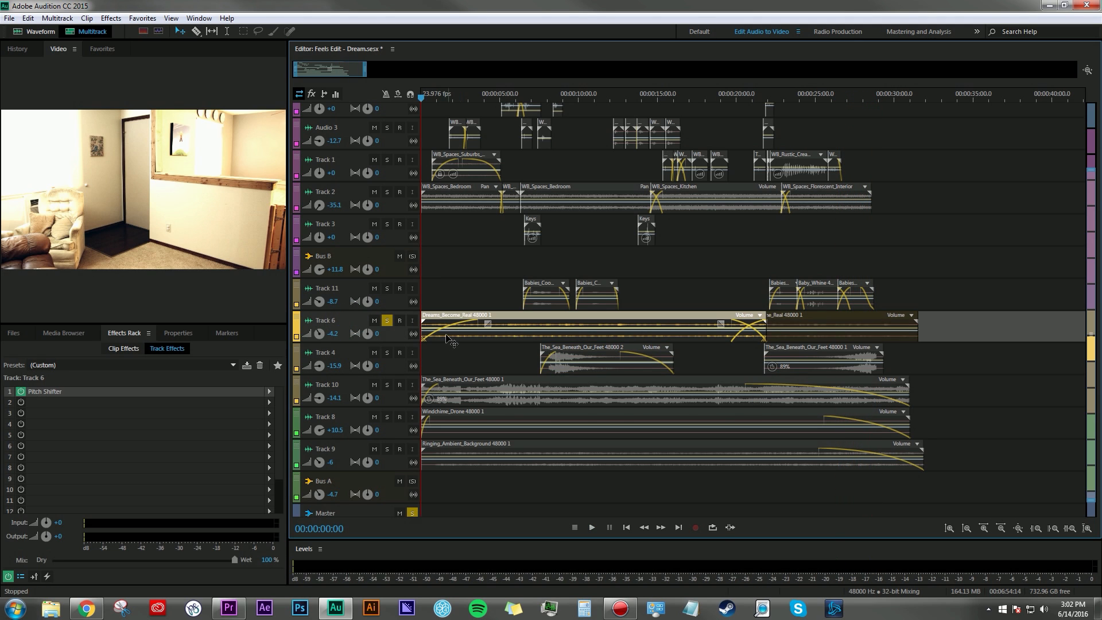
pyautogui.click(459, 424)
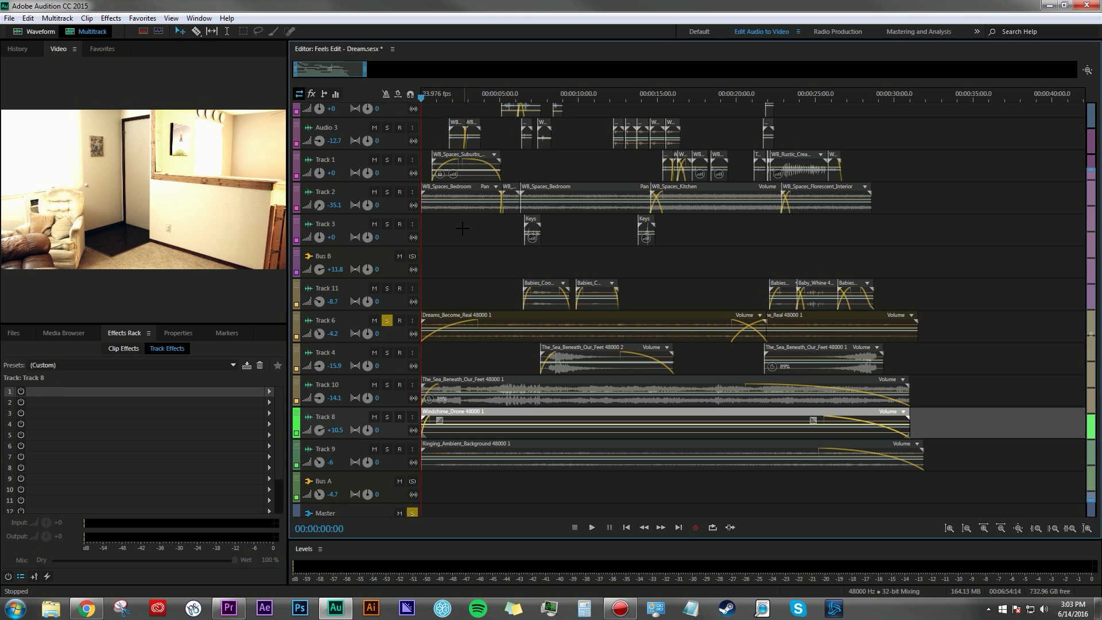
pyautogui.press('space')
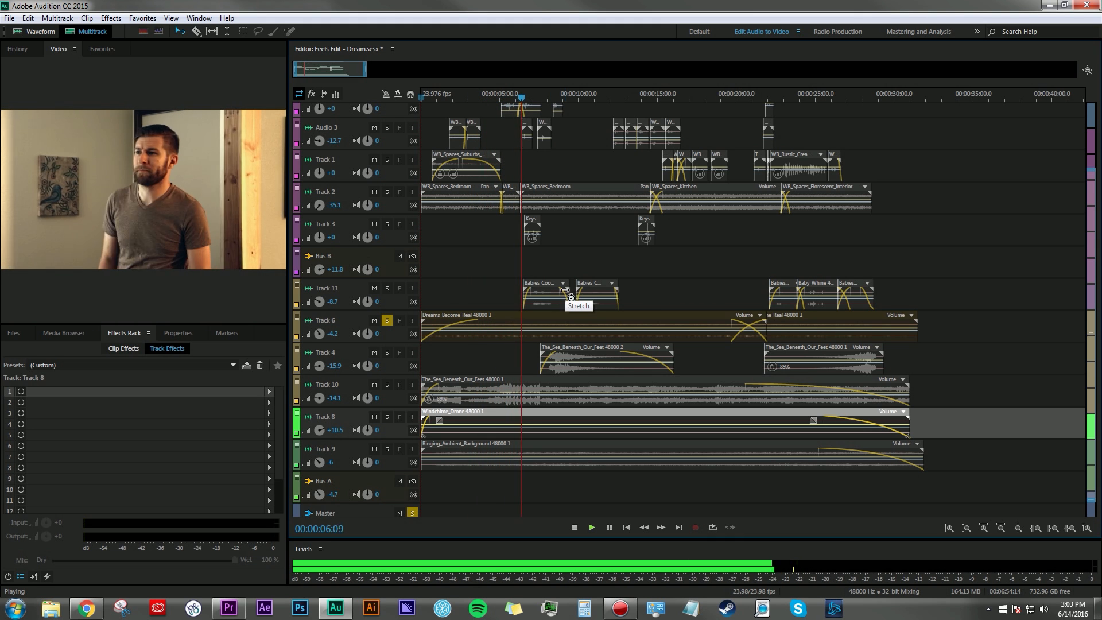
pyautogui.press('space')
pyautogui.click(698, 315)
pyautogui.click(802, 326)
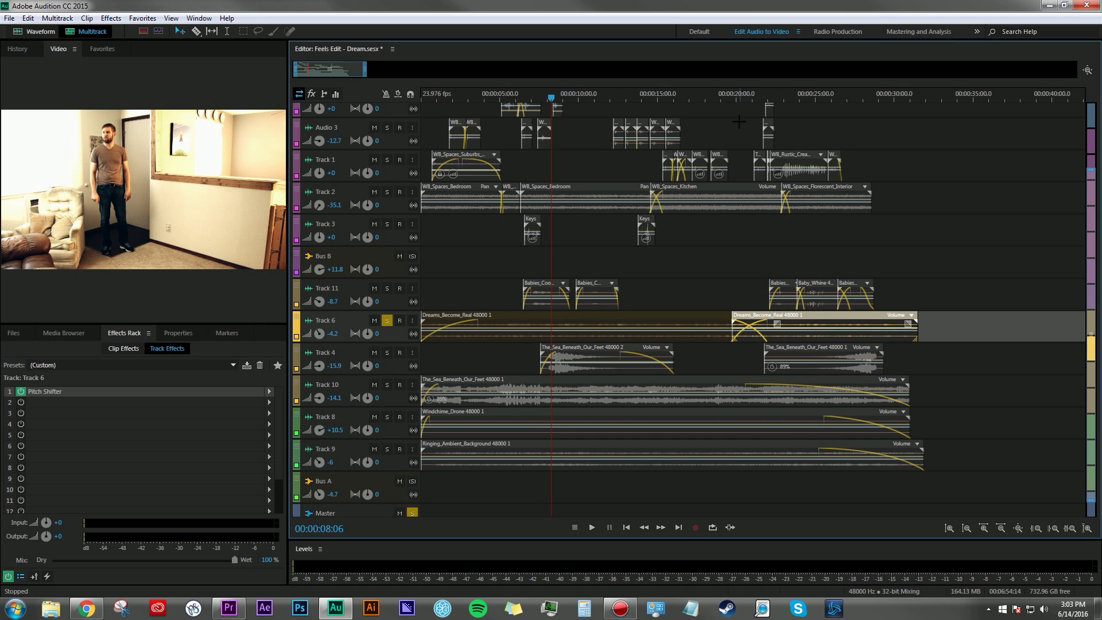
pyautogui.click(385, 319)
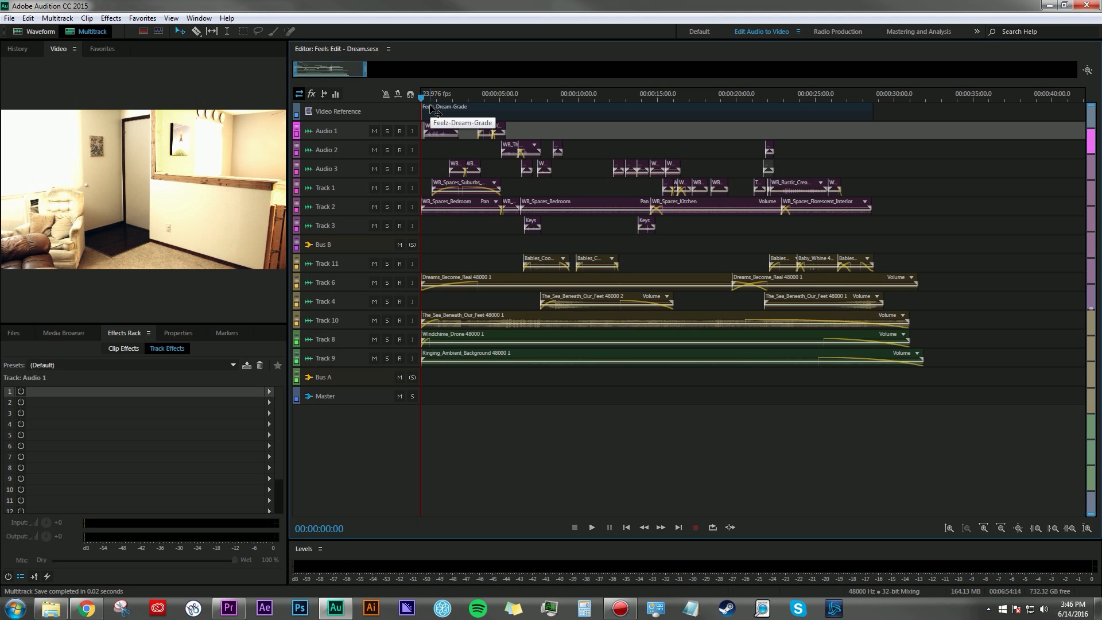
# Go through Bus B and the tracks from Audio 1 to Track 3 one by one, examining their track effects
pyautogui.click(347, 247)
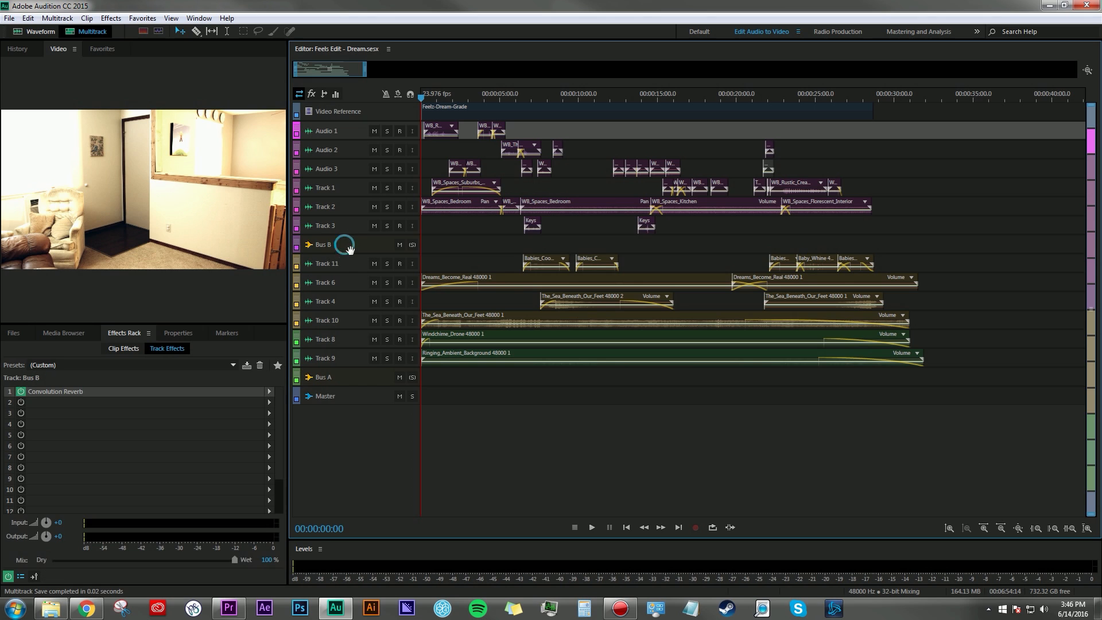
pyautogui.click(345, 129)
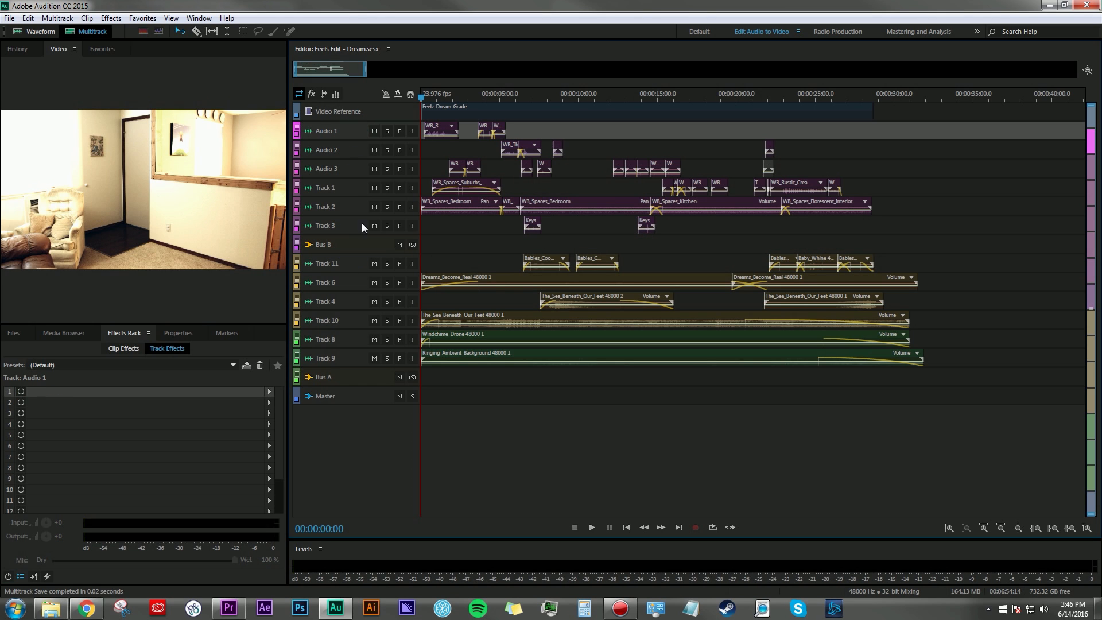
pyautogui.click(347, 221)
pyautogui.click(348, 136)
pyautogui.click(348, 152)
pyautogui.click(347, 168)
pyautogui.click(354, 190)
pyautogui.click(352, 213)
pyautogui.click(353, 224)
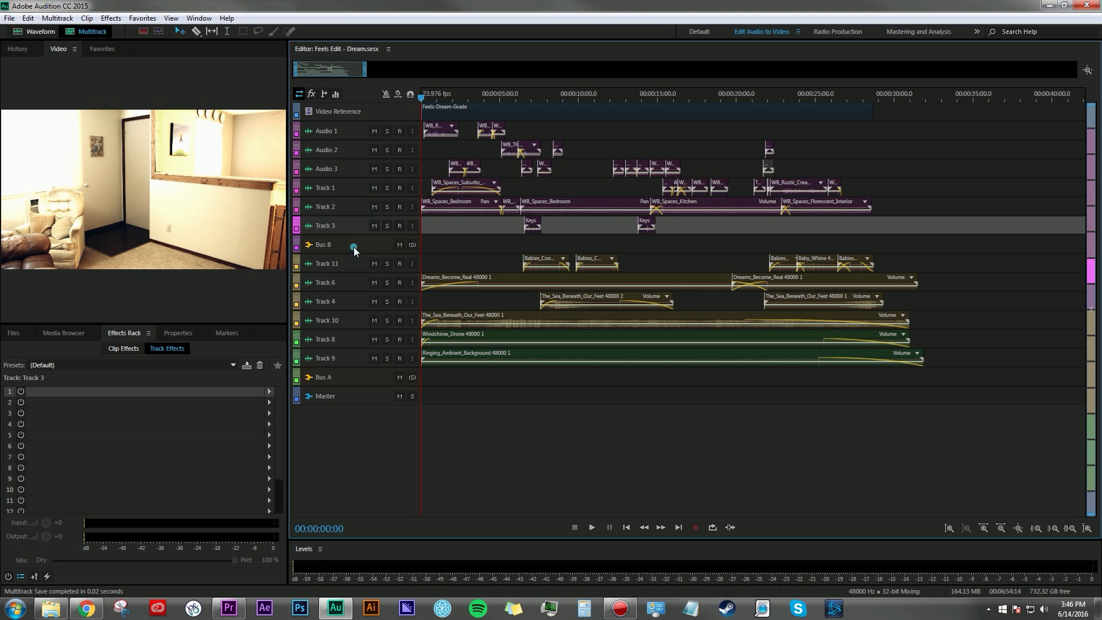
# Examine the Convolution Reverb settings on Bus B, choosing Medium Sized Cave as the impulse, and close the effect window
pyautogui.click(354, 247)
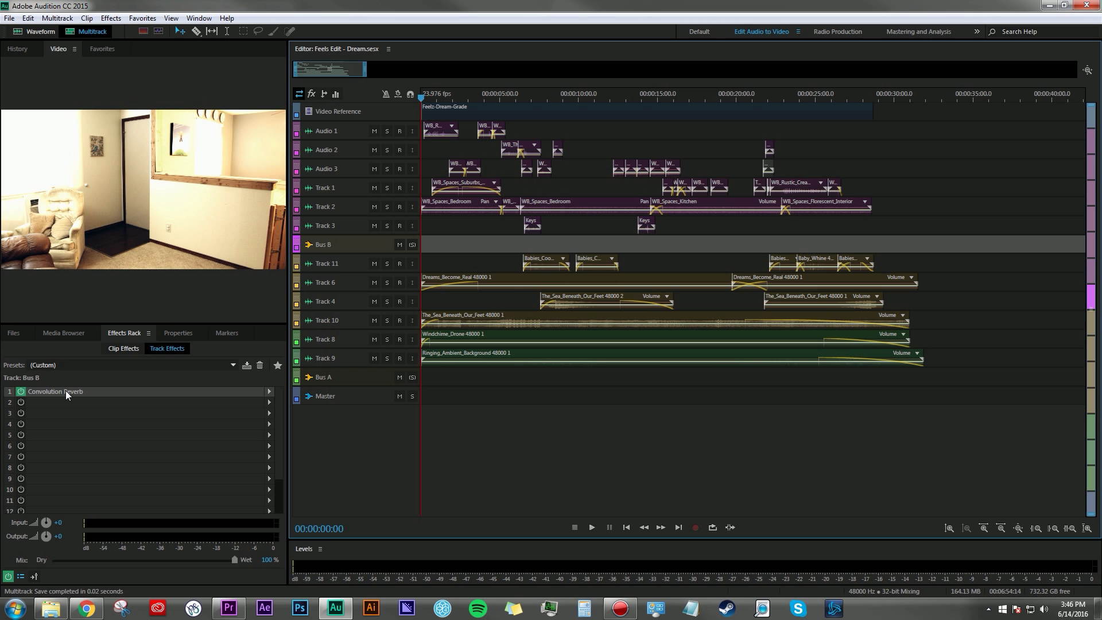
pyautogui.doubleClick(83, 392)
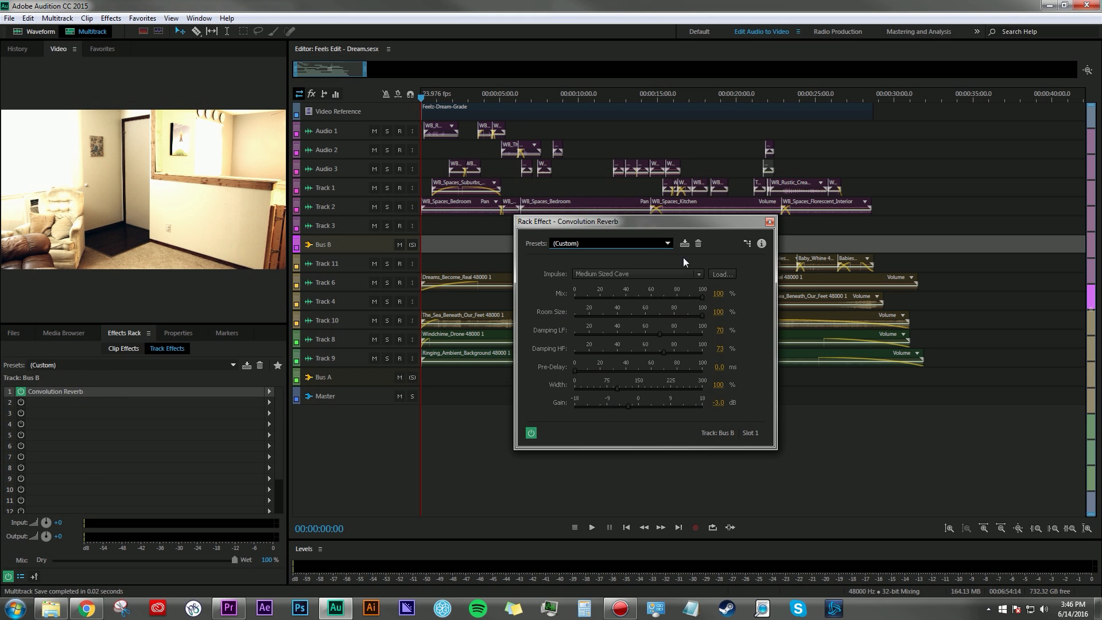
pyautogui.click(699, 274)
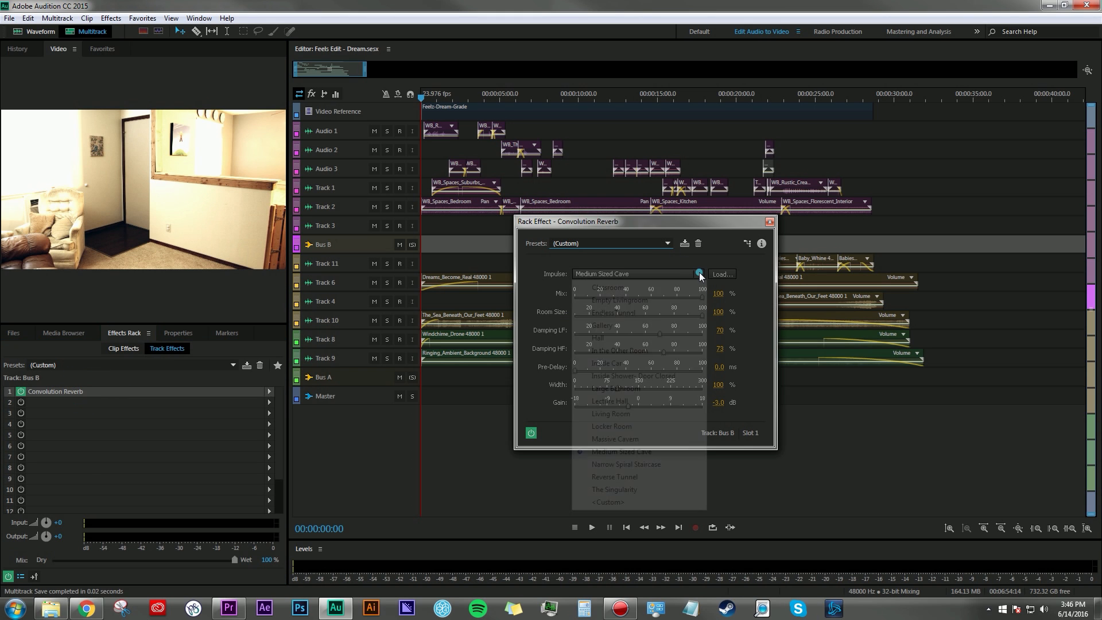
pyautogui.click(636, 453)
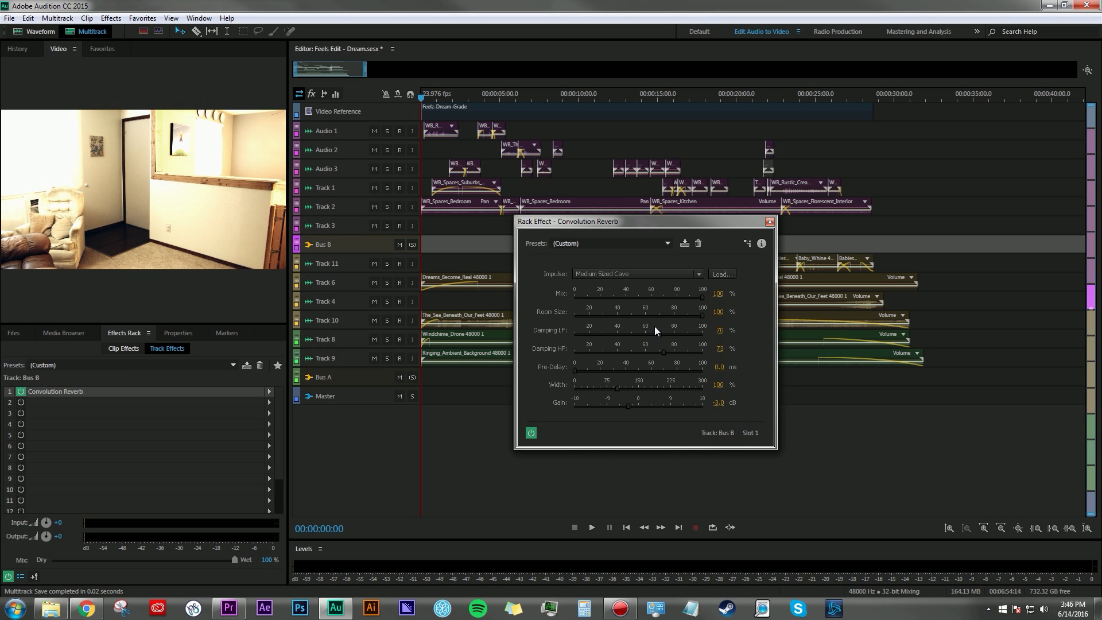
pyautogui.click(769, 222)
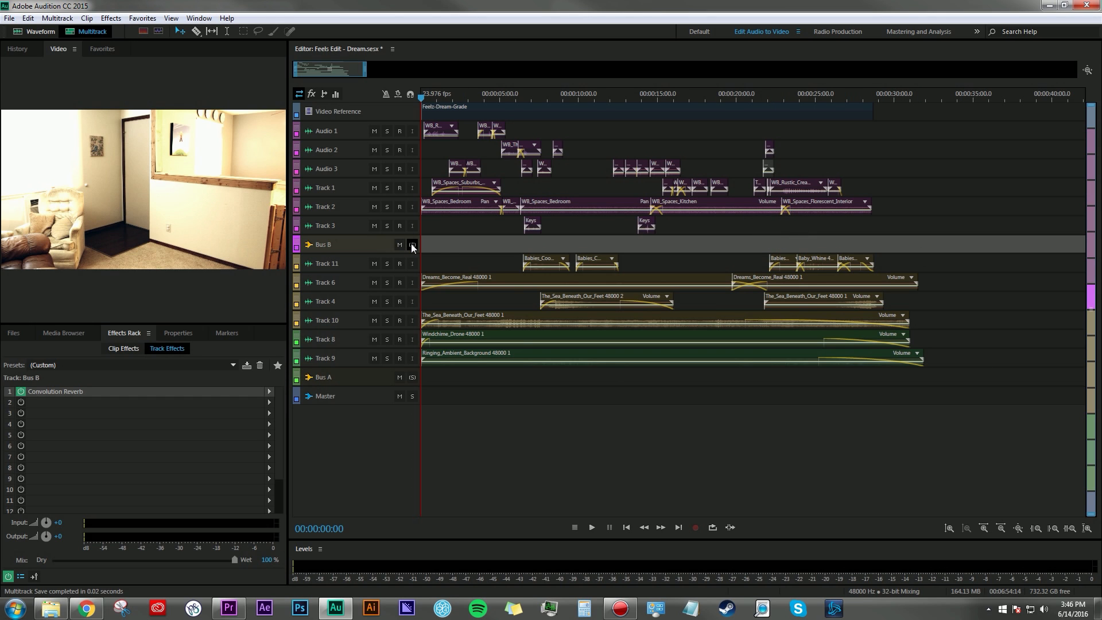
# Audition Bus B with its feeding tracks in solo from the session start
pyautogui.click(412, 245)
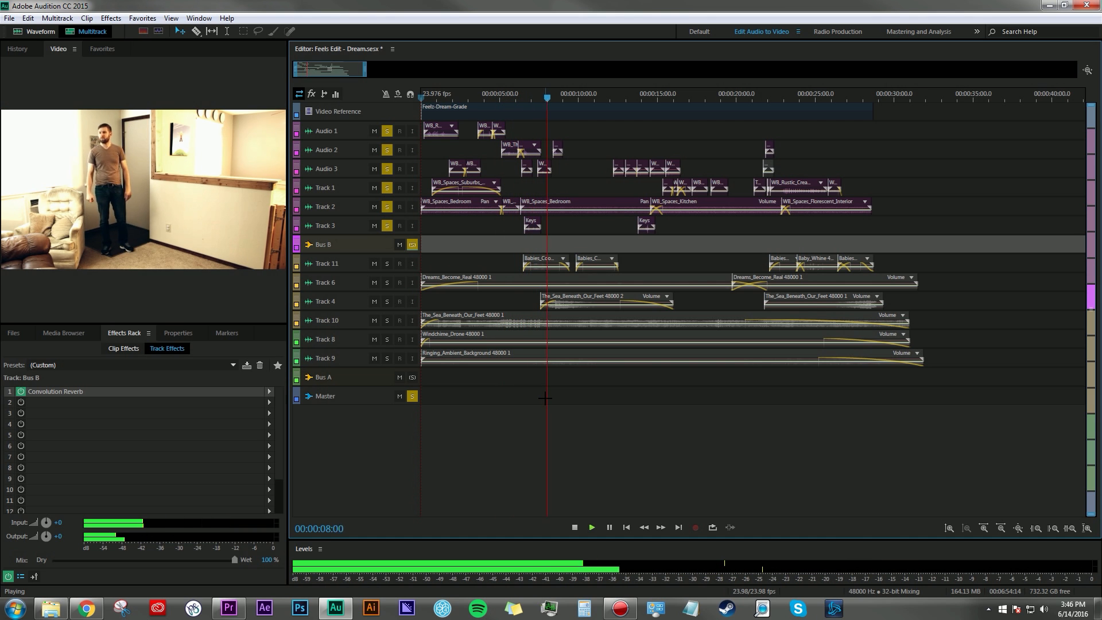
pyautogui.press('space')
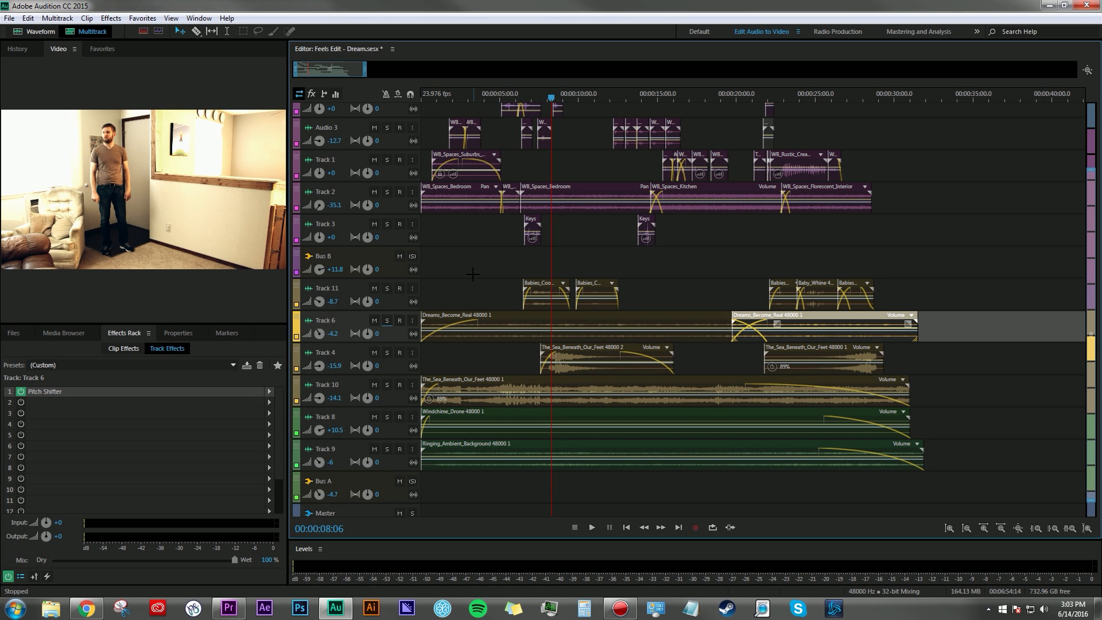
# Place the playhead at 00:00:06:11 and examine the Echo effect settings on Track 11
pyautogui.click(473, 285)
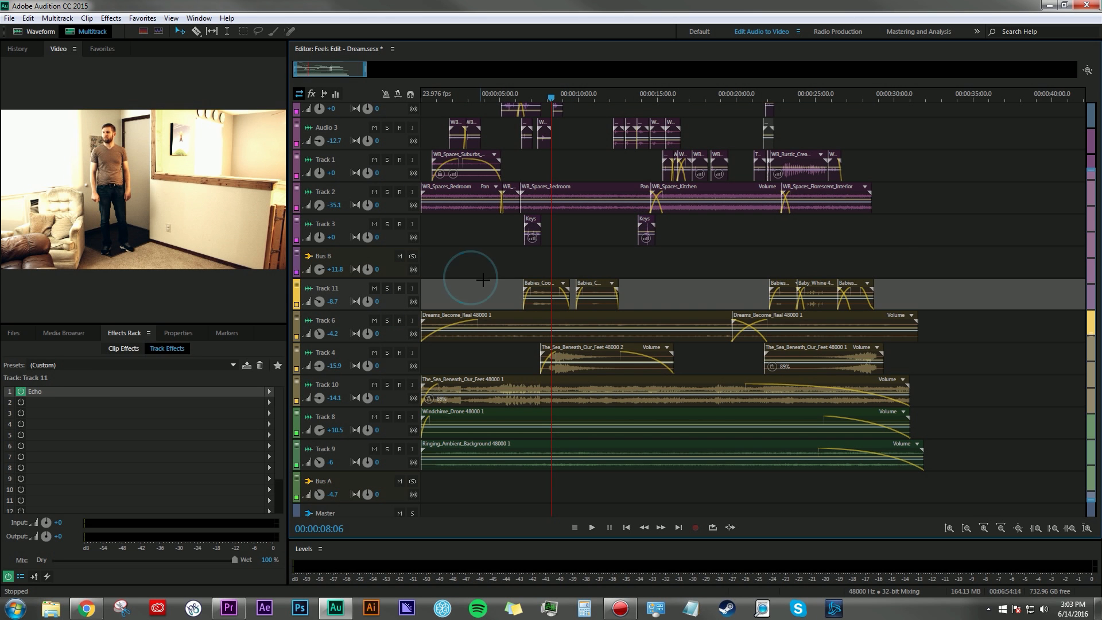
pyautogui.click(538, 101)
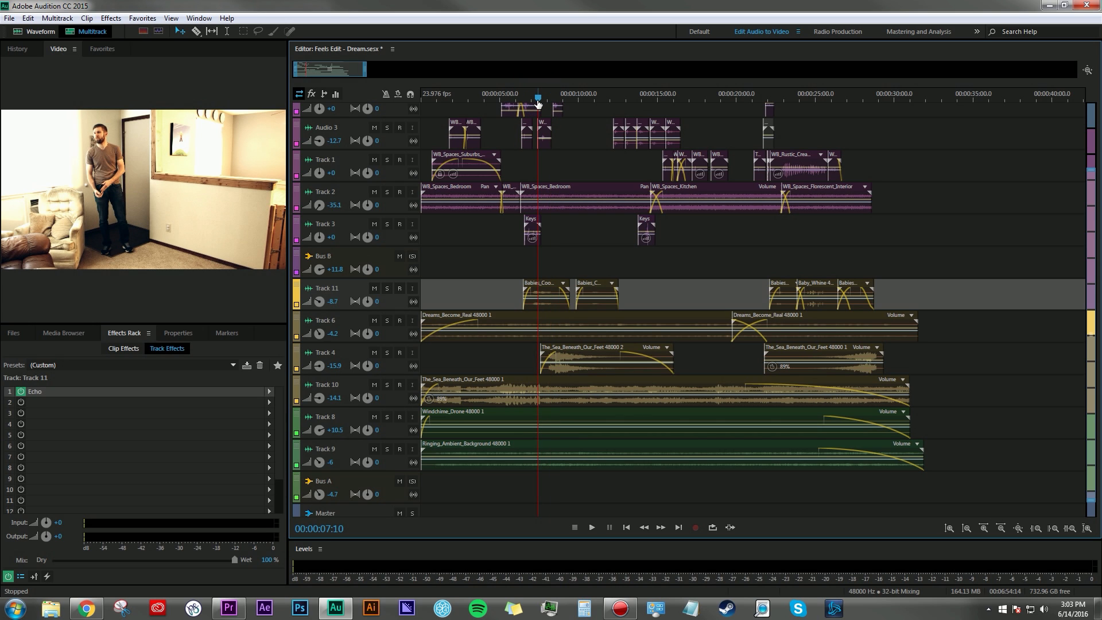
pyautogui.moveTo(538, 101); pyautogui.dragTo(523, 97)
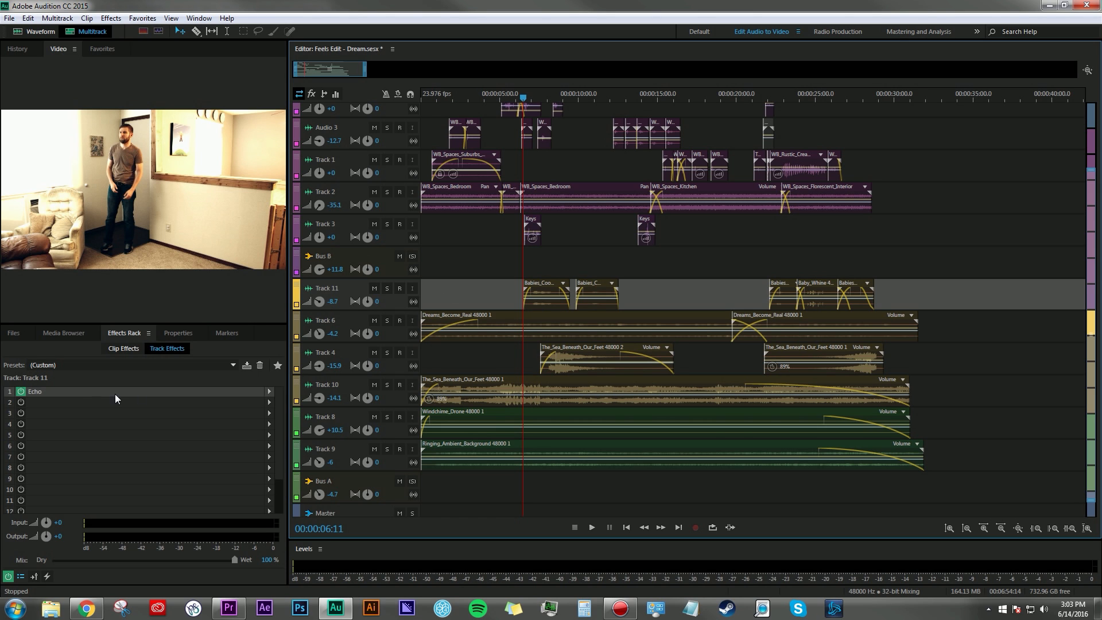
pyautogui.click(87, 394)
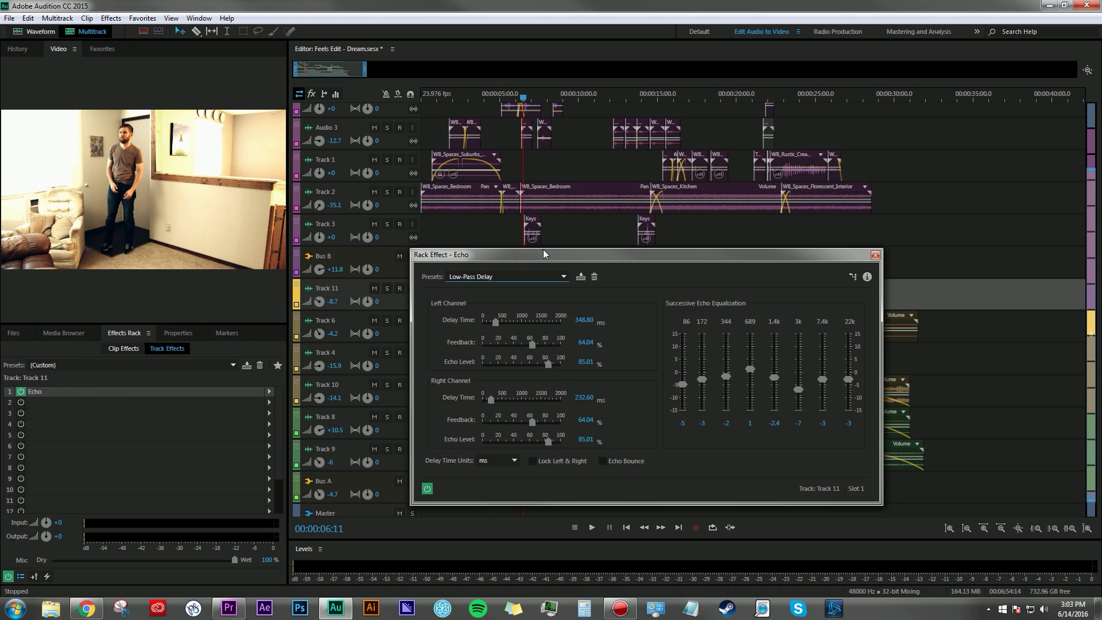
pyautogui.moveTo(543, 253); pyautogui.dragTo(525, 218)
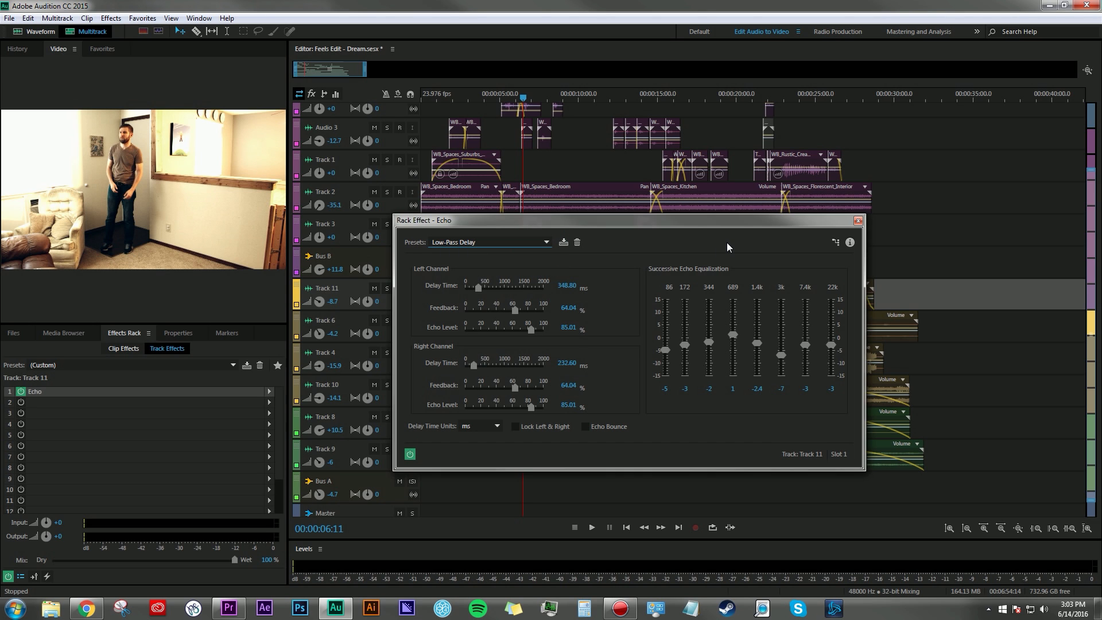
pyautogui.click(858, 220)
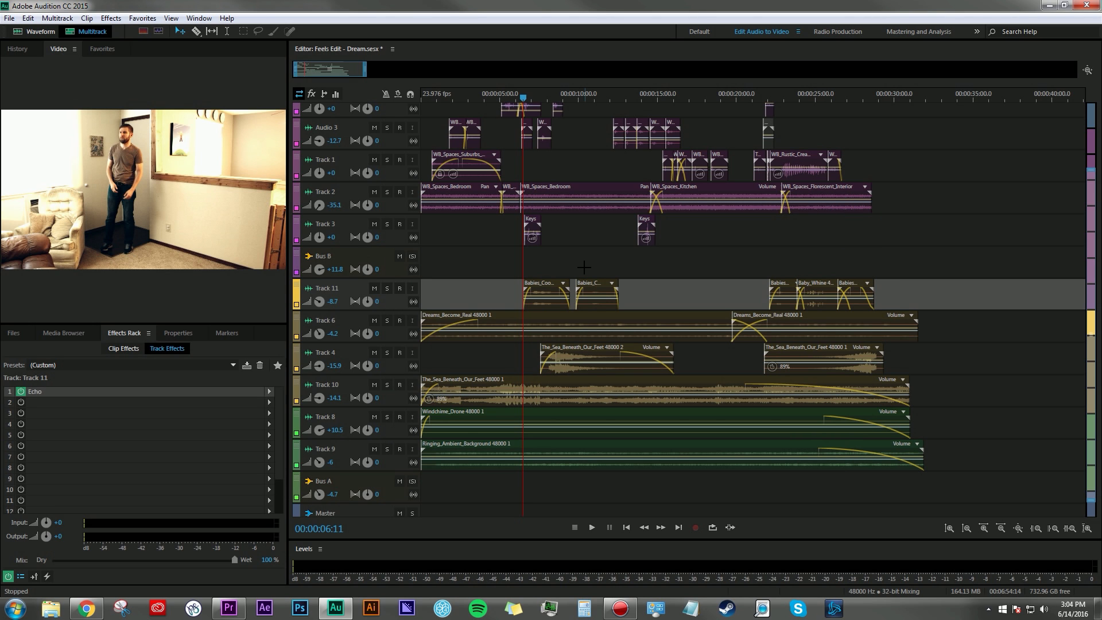
# Audition the first two Babies clips on Track 11 in solo, turn the solo off and return the playhead to 00:00:06:17
pyautogui.click(387, 288)
pyautogui.press('space')
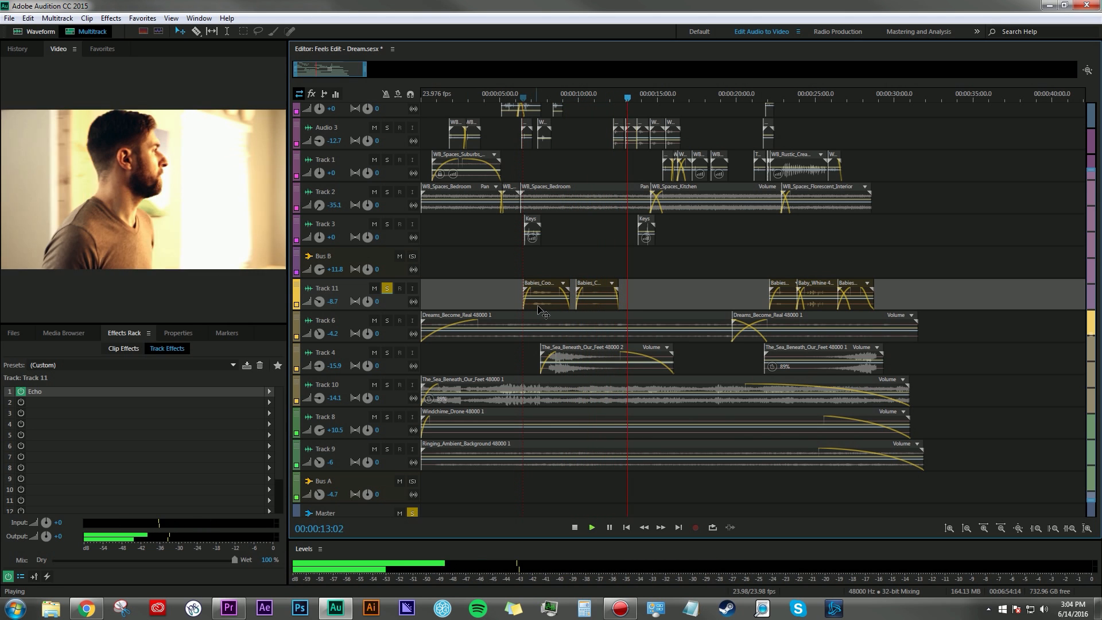
pyautogui.press('space')
pyautogui.click(387, 288)
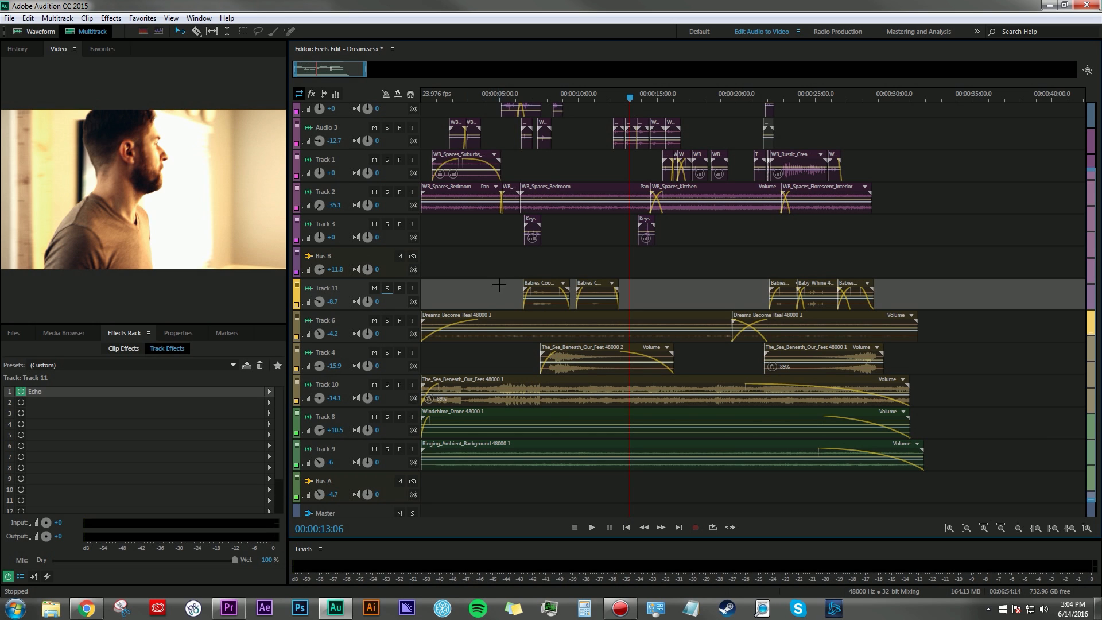
pyautogui.click(527, 93)
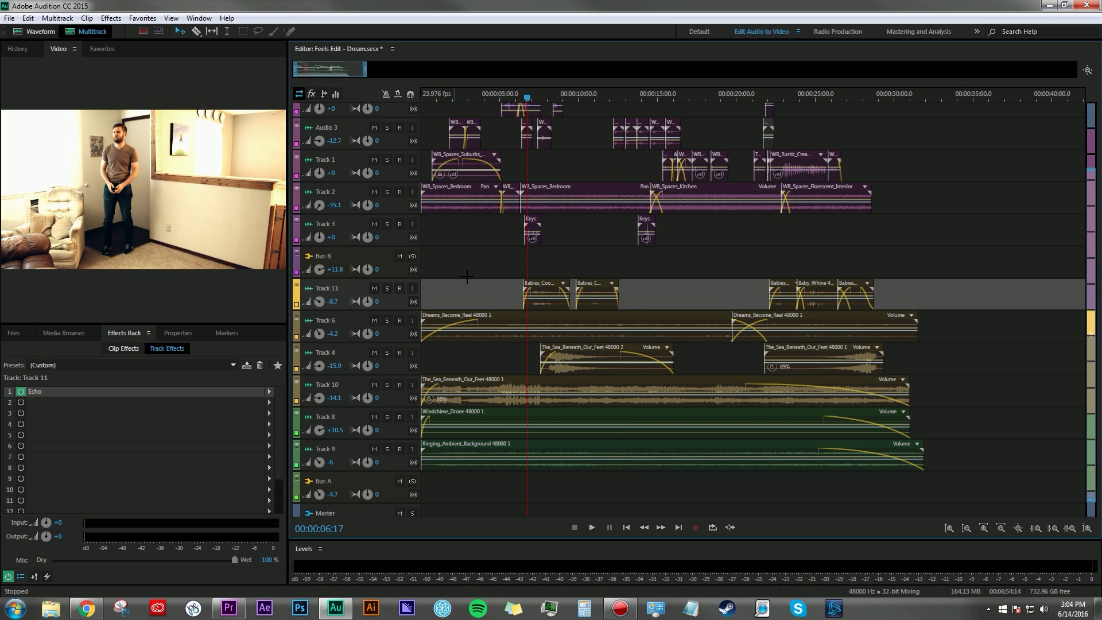